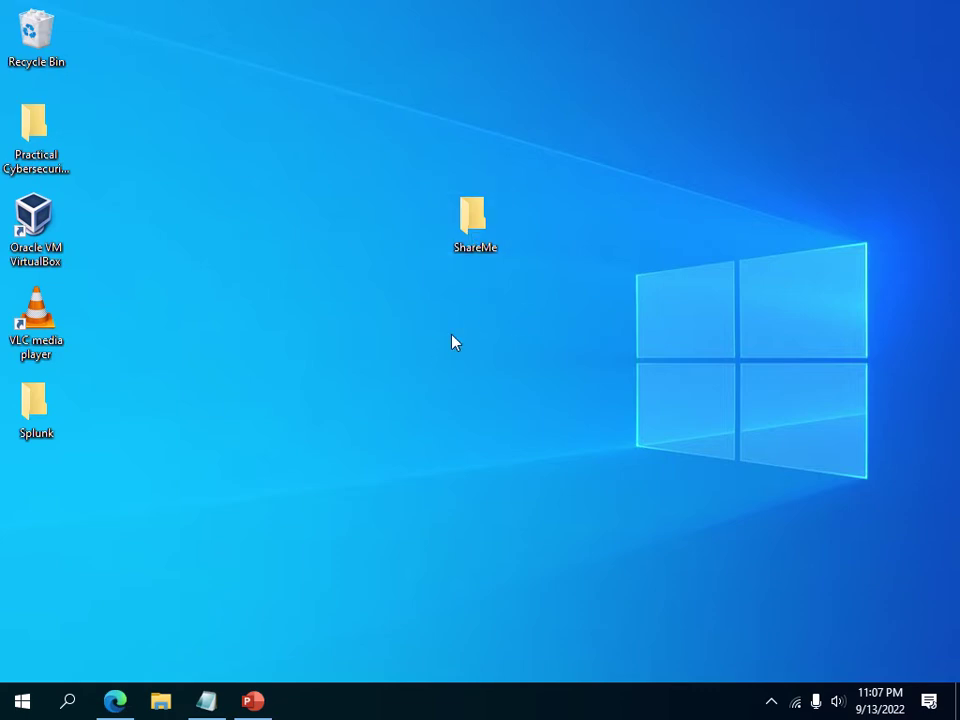
Check the ShareMe folder's properties for a sharing page, and close the properties.
{"action": "left_click_drag", "start_coordinate": [418, 190], "coordinate": [540, 288]}
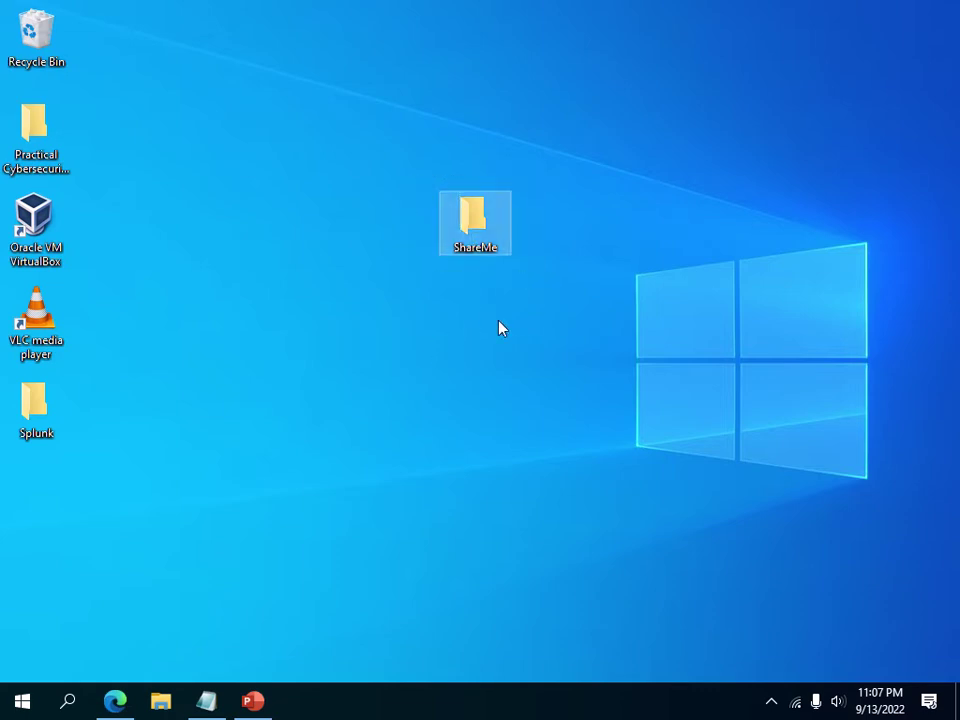
{"action": "right_click", "coordinate": [474, 221]}
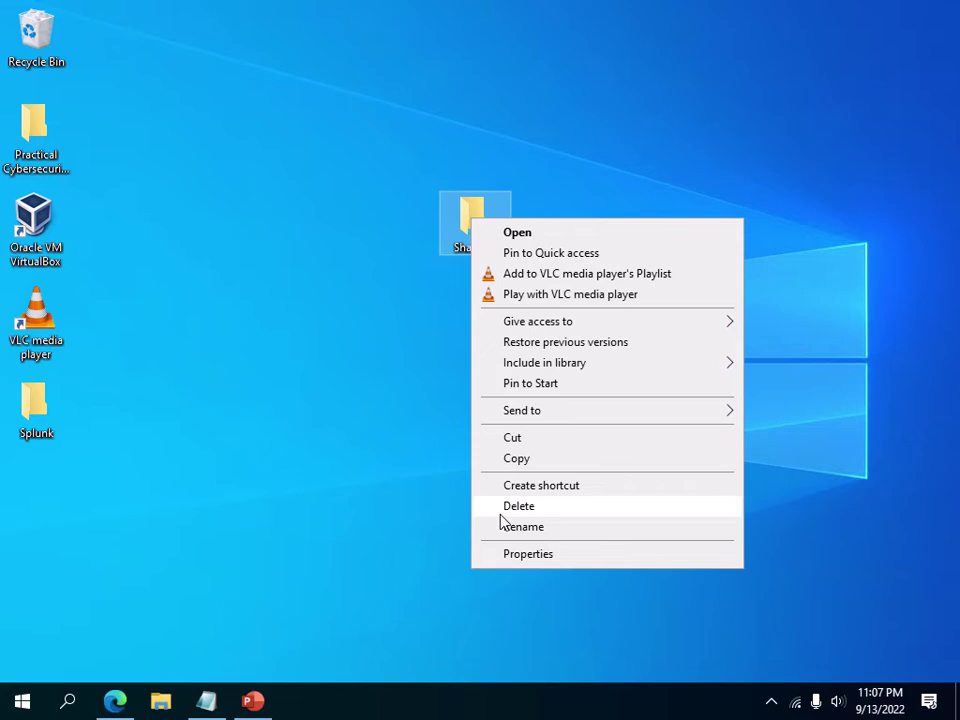
{"action": "left_click", "coordinate": [532, 558]}
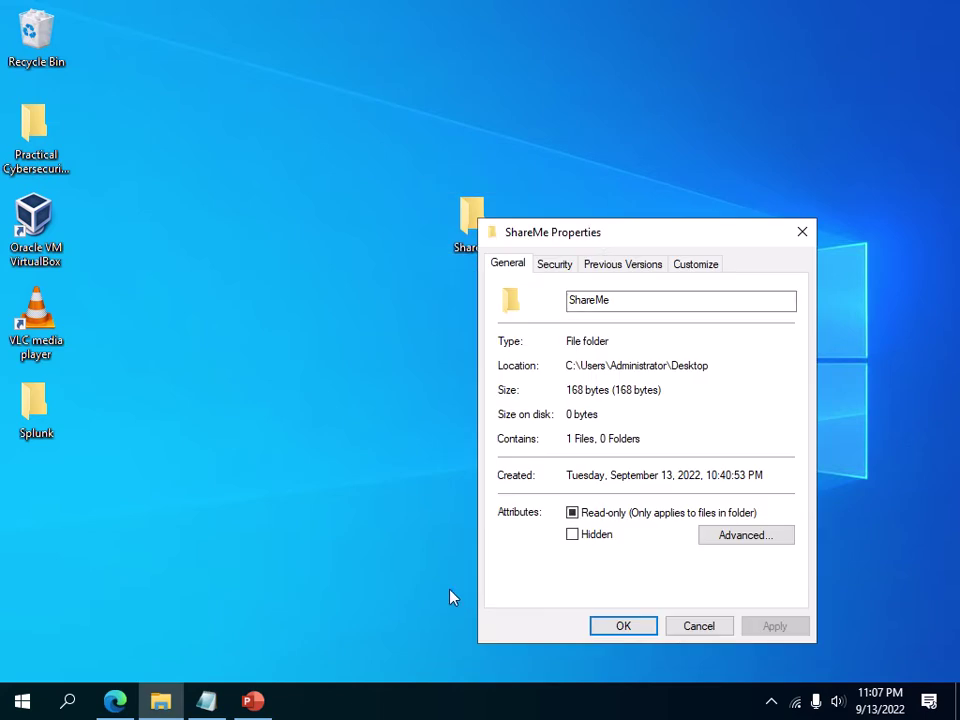
{"action": "left_click_drag", "start_coordinate": [598, 234], "coordinate": [658, 154]}
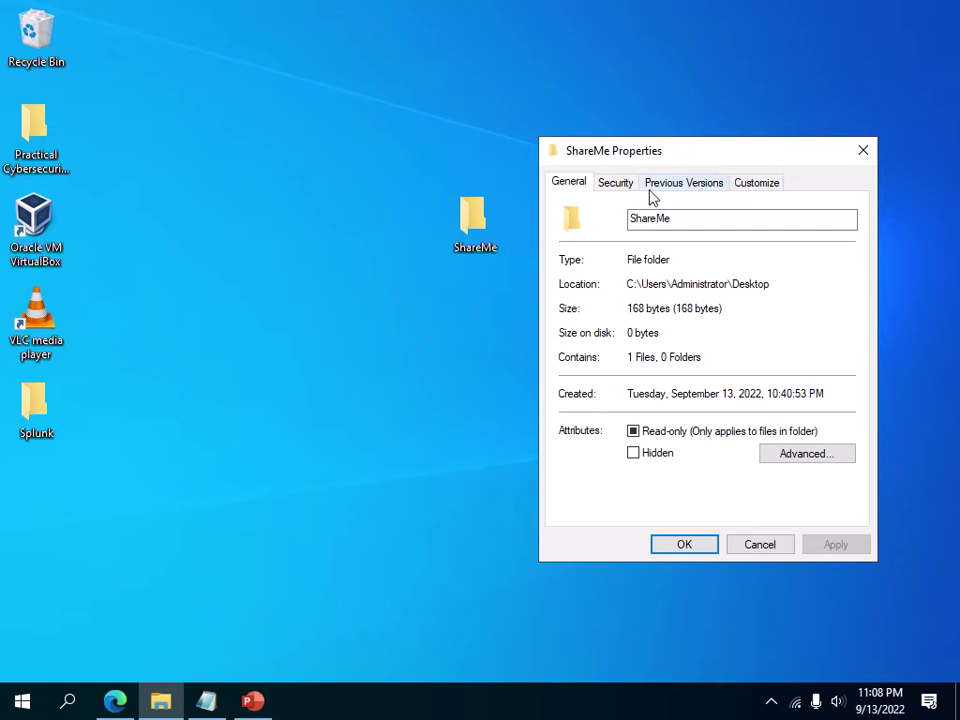
{"action": "left_click", "coordinate": [864, 152]}
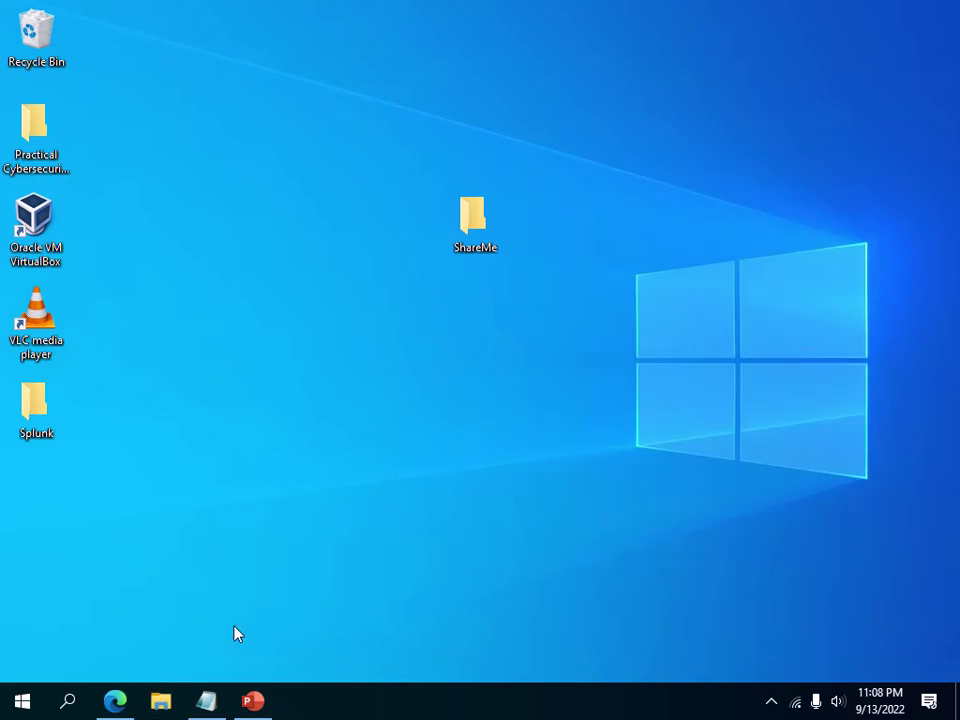
Search for regedit and run the Registry Editor as administrator.
{"action": "left_click", "coordinate": [68, 701]}
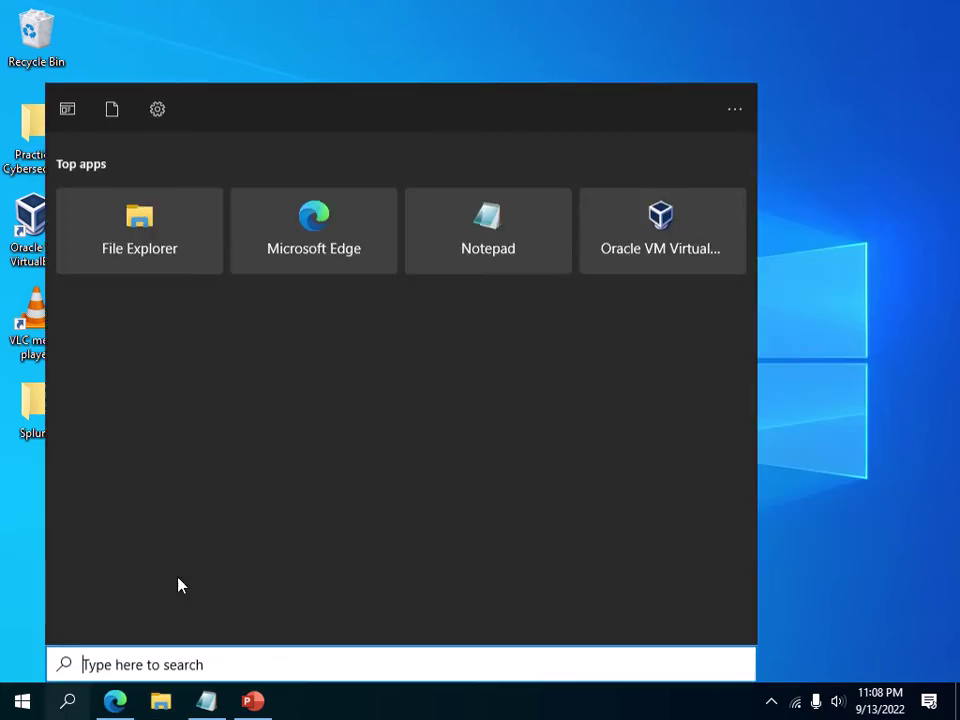
{"action": "type", "text": "re"}
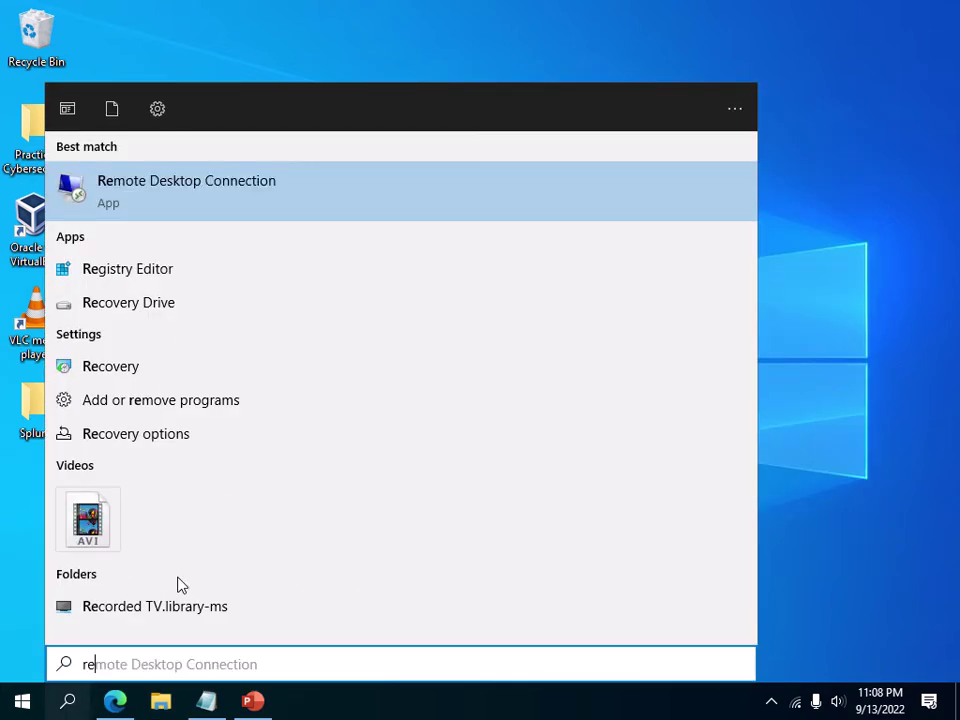
{"action": "type", "text": "gedit"}
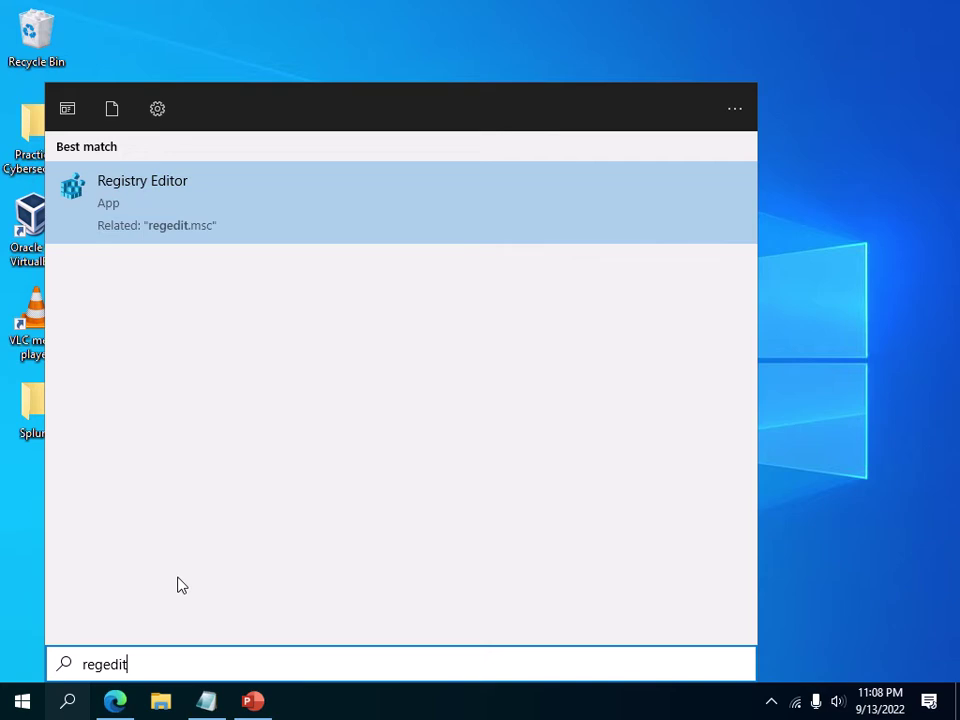
{"action": "right_click", "coordinate": [123, 215]}
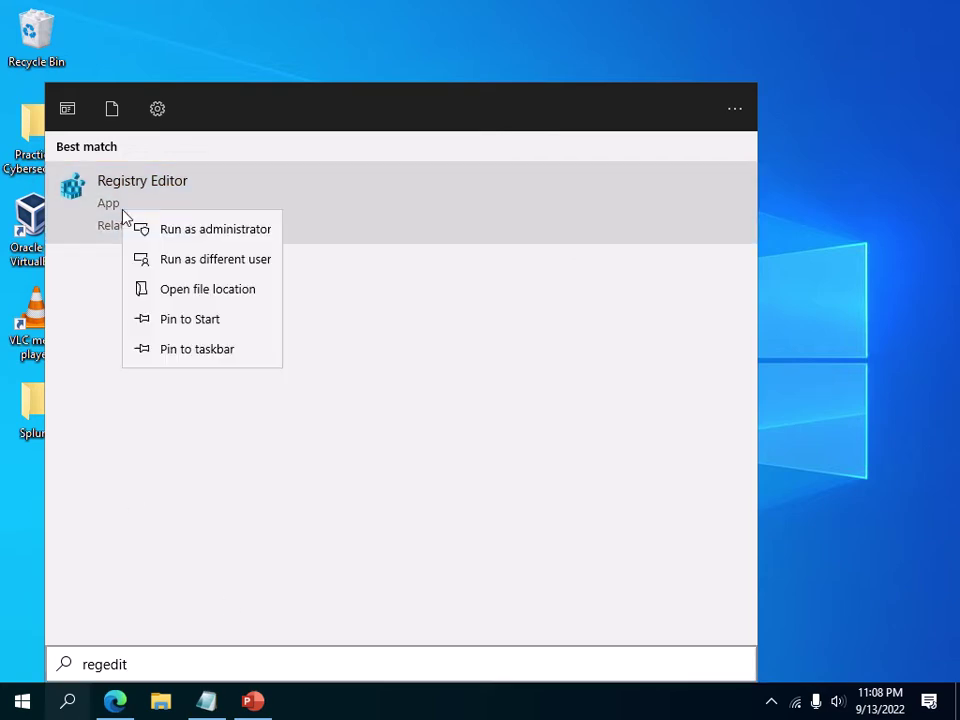
{"action": "left_click", "coordinate": [176, 240]}
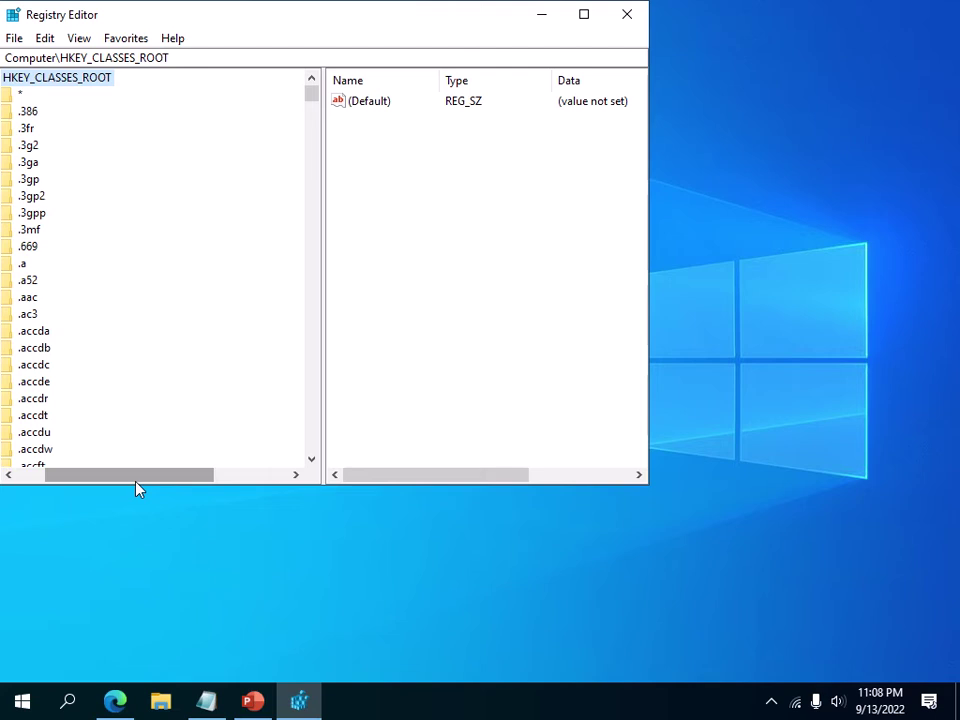
Expand HKEY_CLASSES_ROOT in the registry and select its Directory key.
{"action": "left_click_drag", "start_coordinate": [137, 478], "coordinate": [88, 479]}
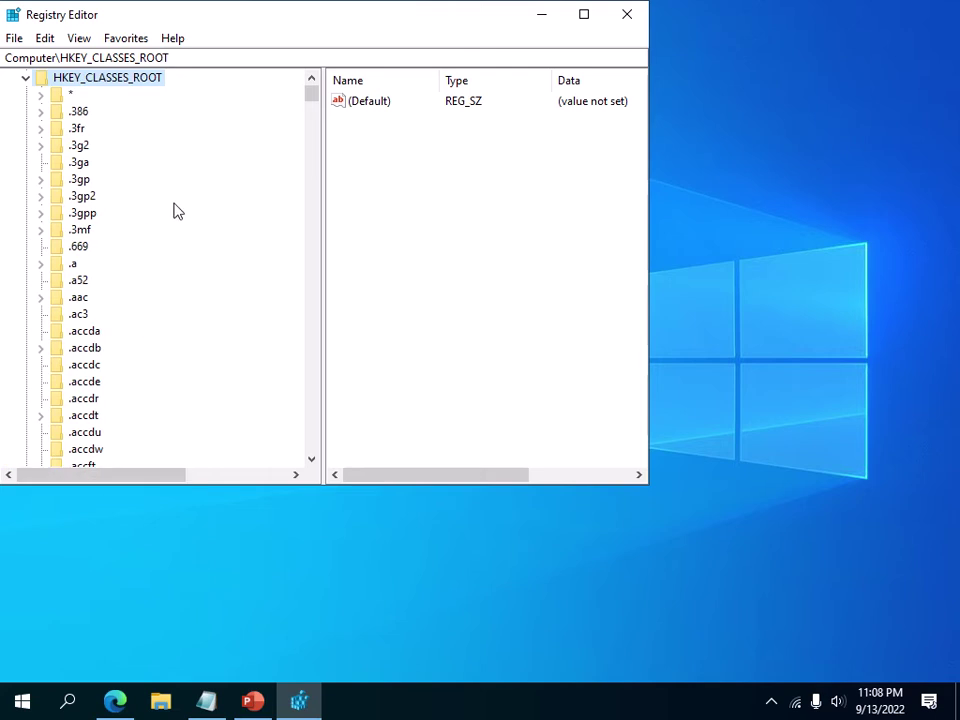
{"action": "left_click", "coordinate": [22, 79]}
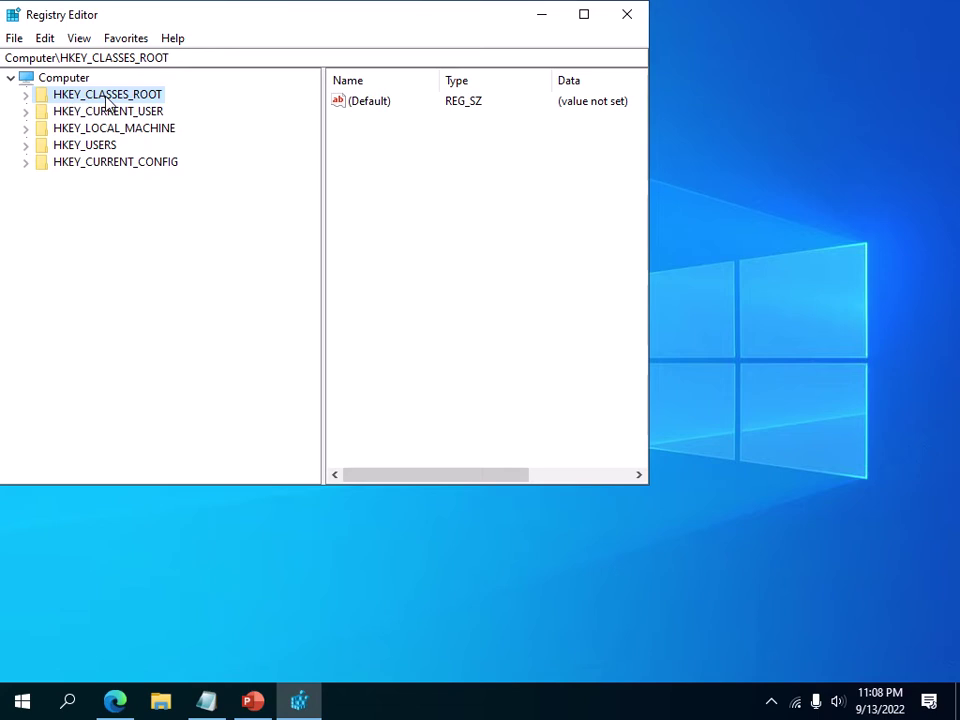
{"action": "left_click", "coordinate": [25, 95]}
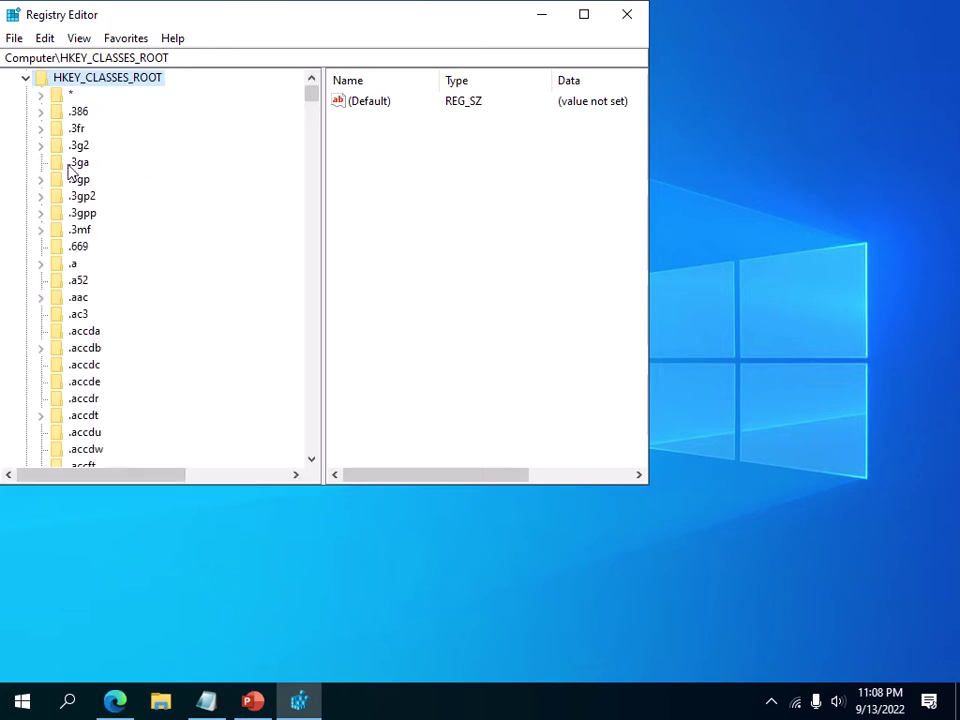
{"action": "left_click_drag", "start_coordinate": [311, 459], "coordinate": [311, 459]}
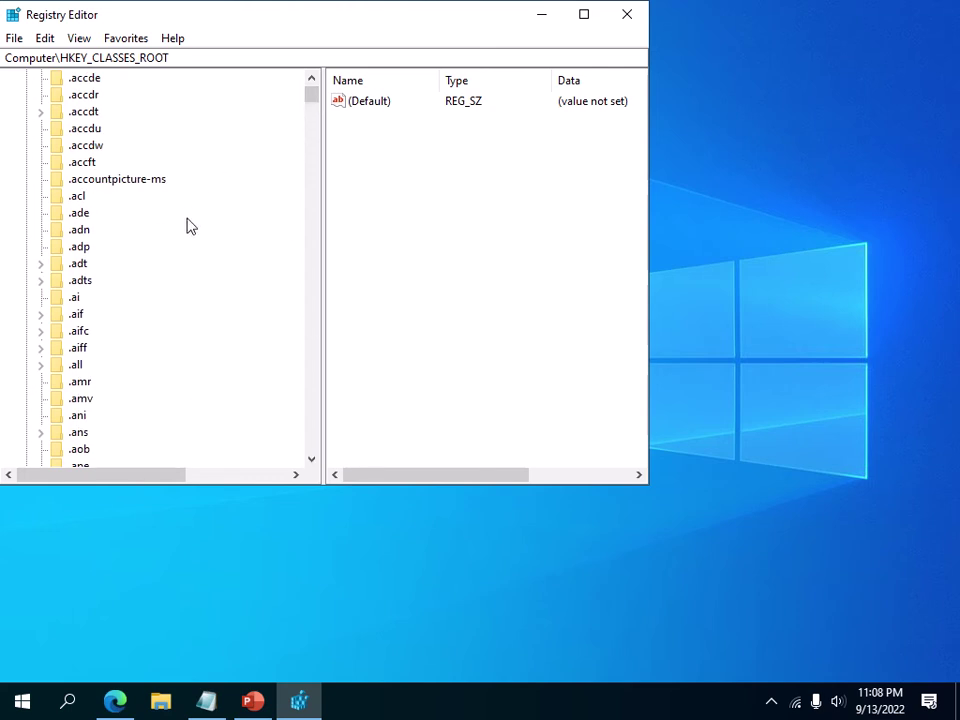
{"action": "left_click_drag", "start_coordinate": [315, 91], "coordinate": [319, 158]}
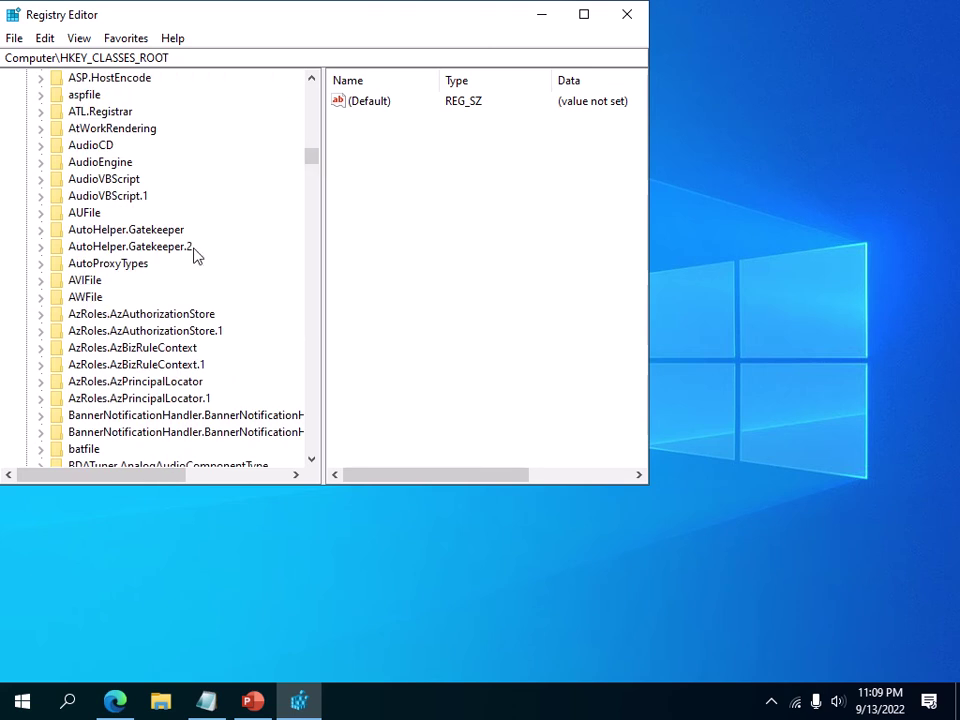
{"action": "scroll", "coordinate": [133, 330], "scroll_direction": "down", "scroll_amount": 1}
{"action": "scroll", "coordinate": [157, 337], "scroll_direction": "up", "scroll_amount": 1}
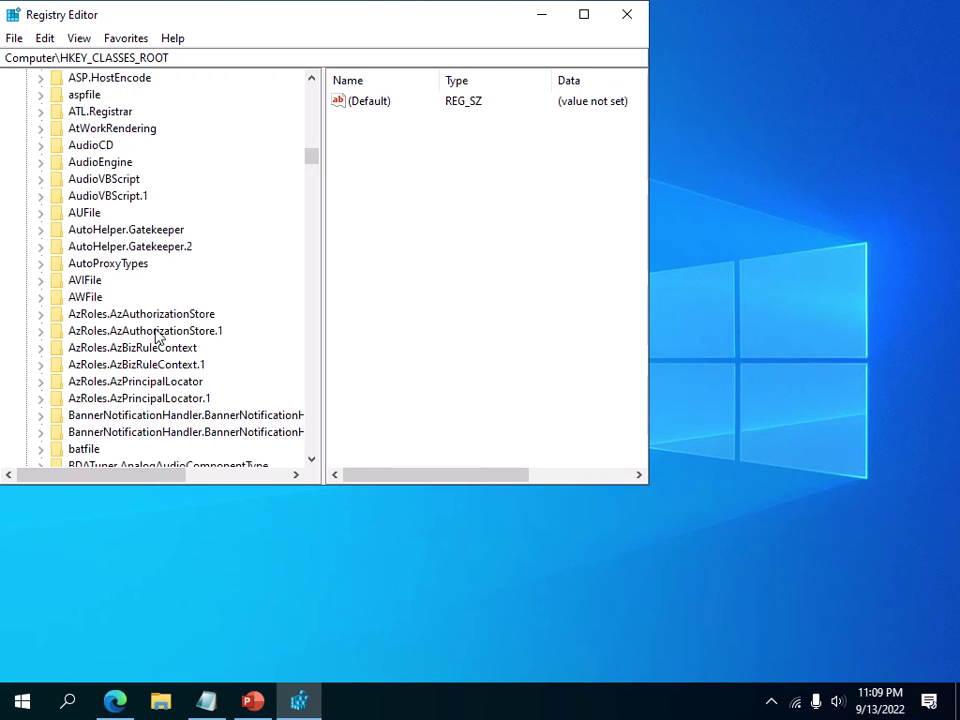
{"action": "left_click", "coordinate": [311, 459]}
{"action": "left_click", "coordinate": [311, 459]}
{"action": "left_click", "coordinate": [311, 459]}
{"action": "left_click", "coordinate": [311, 459]}
{"action": "left_click_drag", "start_coordinate": [311, 459], "coordinate": [311, 459]}
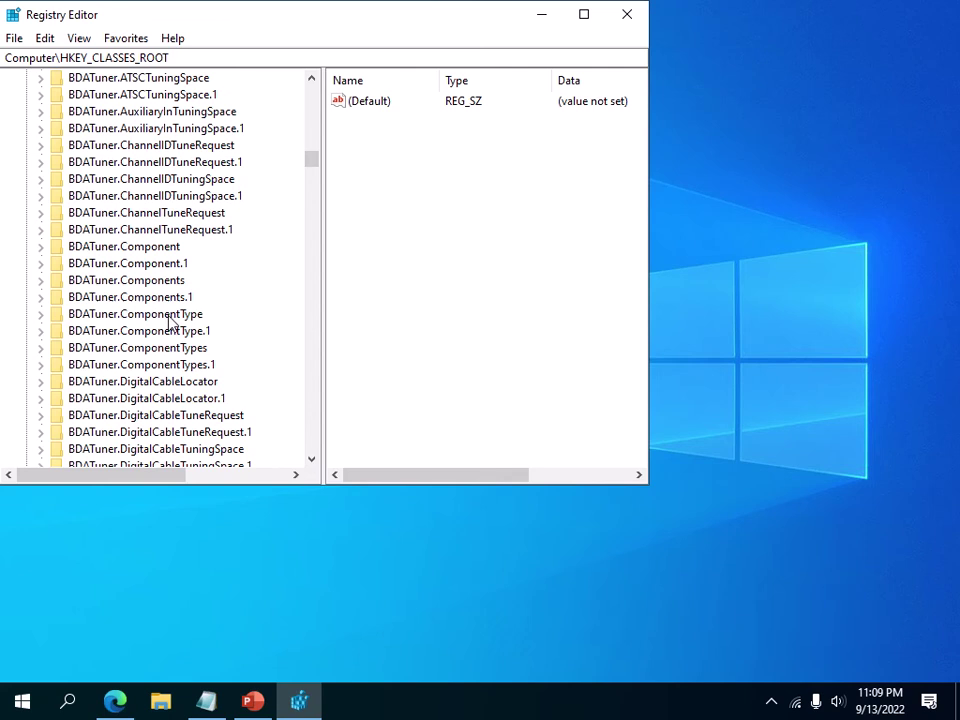
{"action": "scroll", "coordinate": [311, 170], "scroll_direction": "up", "scroll_amount": 3}
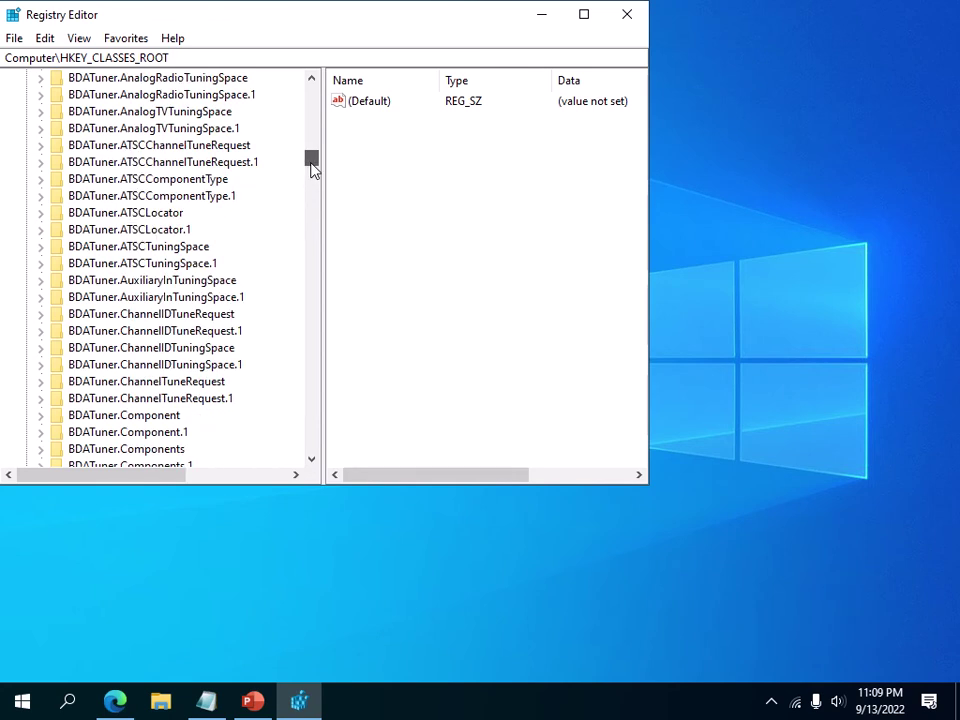
{"action": "left_click_drag", "start_coordinate": [311, 170], "coordinate": [317, 194]}
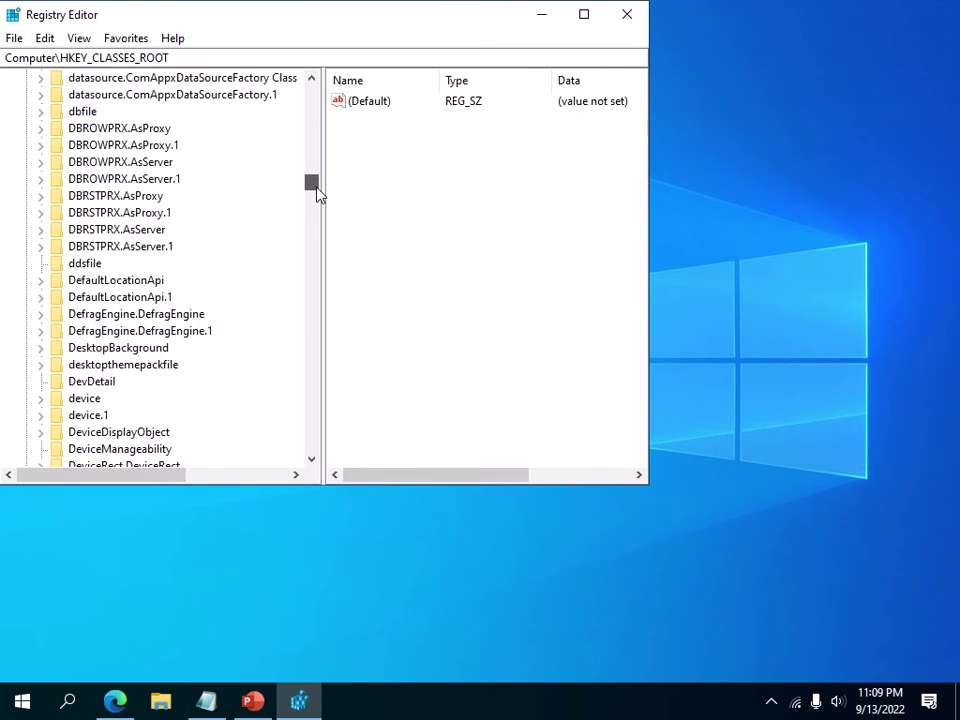
{"action": "left_click", "coordinate": [311, 459]}
{"action": "left_click_drag", "start_coordinate": [311, 459], "coordinate": [311, 459]}
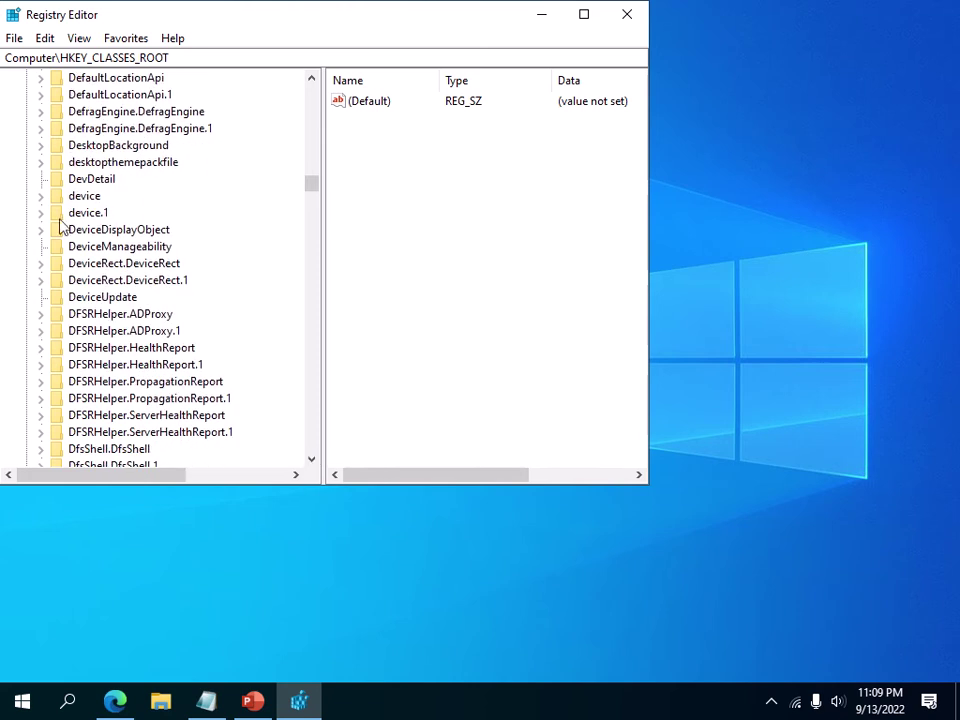
{"action": "left_click", "coordinate": [311, 461]}
{"action": "left_click", "coordinate": [311, 461]}
{"action": "left_click", "coordinate": [311, 461]}
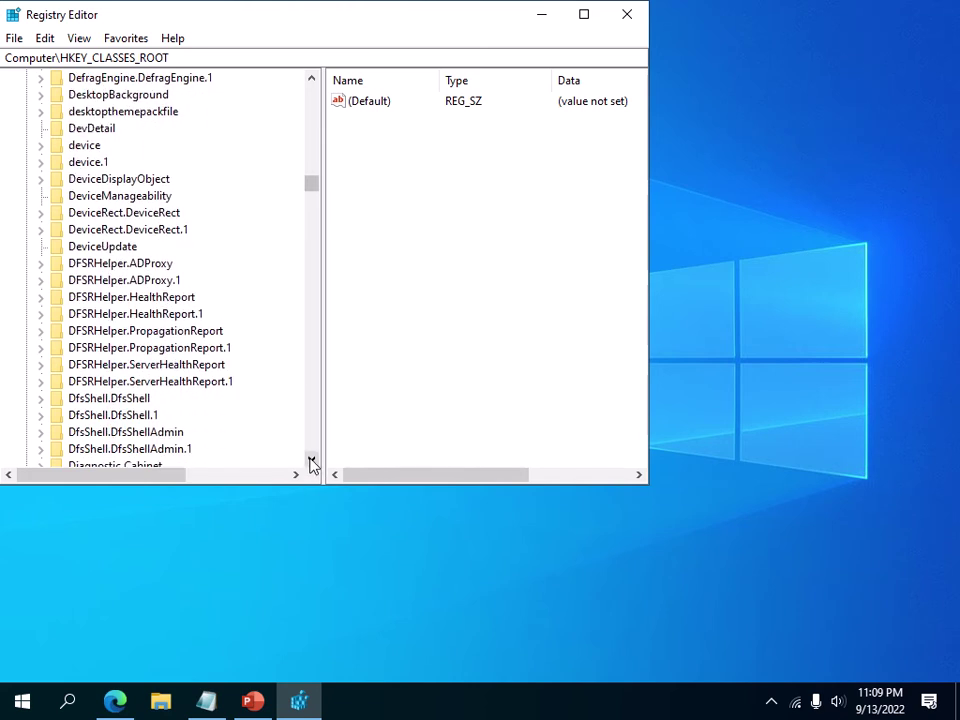
{"action": "left_click", "coordinate": [311, 461]}
{"action": "left_click", "coordinate": [311, 461]}
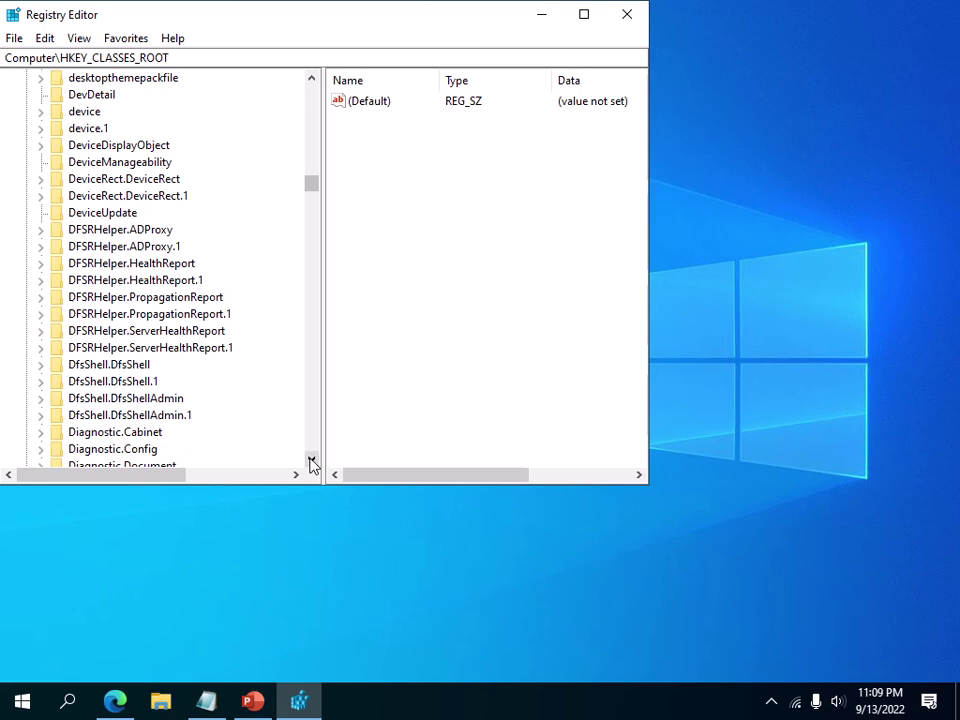
{"action": "left_click", "coordinate": [311, 461]}
{"action": "left_click", "coordinate": [311, 461]}
{"action": "left_click", "coordinate": [311, 461]}
{"action": "left_click", "coordinate": [311, 461]}
{"action": "left_click", "coordinate": [311, 461]}
{"action": "left_click", "coordinate": [311, 461]}
{"action": "left_click", "coordinate": [311, 461]}
{"action": "left_click", "coordinate": [311, 461]}
{"action": "left_click", "coordinate": [311, 461]}
{"action": "left_click", "coordinate": [311, 461]}
{"action": "left_click", "coordinate": [311, 461]}
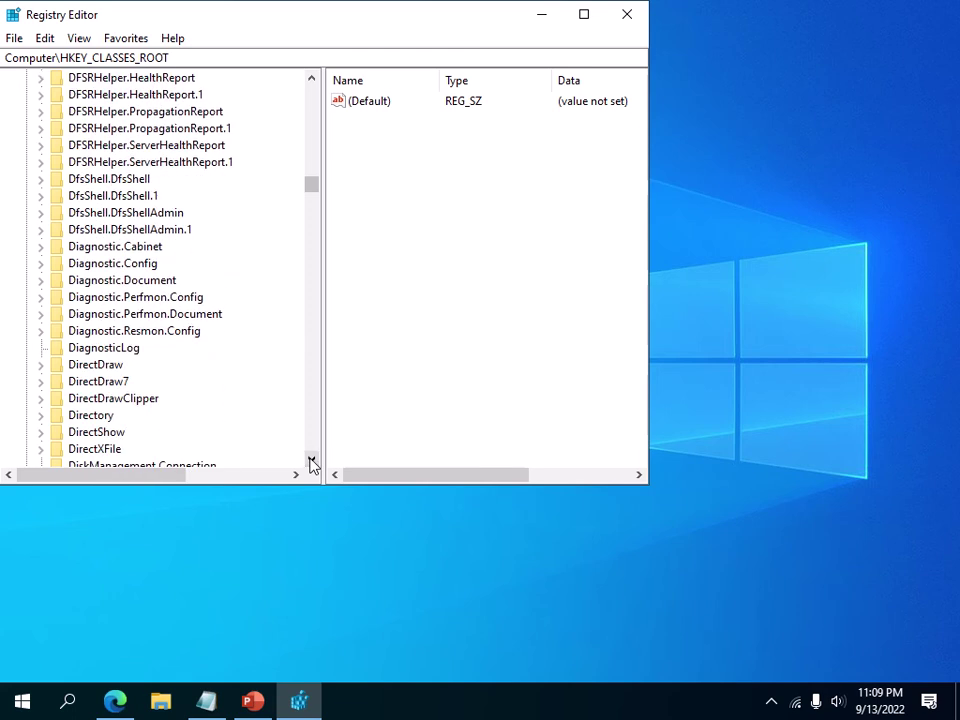
{"action": "left_click", "coordinate": [91, 417]}
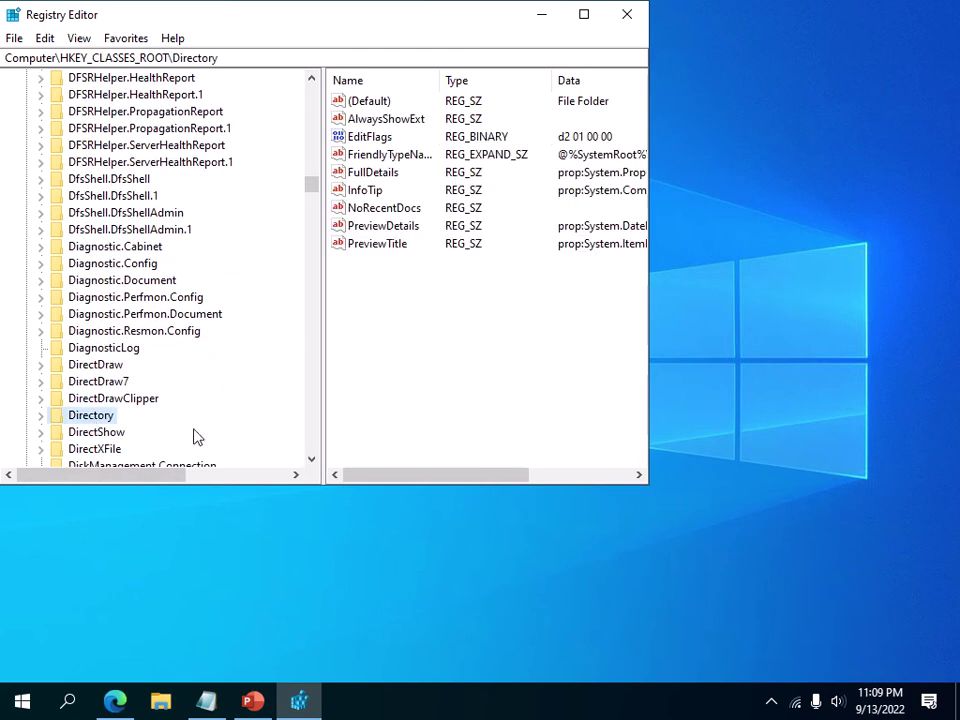
Expand Directory, shellex and PropertySheetHandlers in the registry, and select the Sharing subkey.
{"action": "left_click", "coordinate": [311, 461]}
{"action": "left_click", "coordinate": [311, 461]}
{"action": "left_click", "coordinate": [311, 461]}
{"action": "left_click", "coordinate": [311, 461]}
{"action": "left_click", "coordinate": [311, 461]}
{"action": "left_click", "coordinate": [311, 461]}
{"action": "left_click", "coordinate": [311, 461]}
{"action": "left_click", "coordinate": [311, 461]}
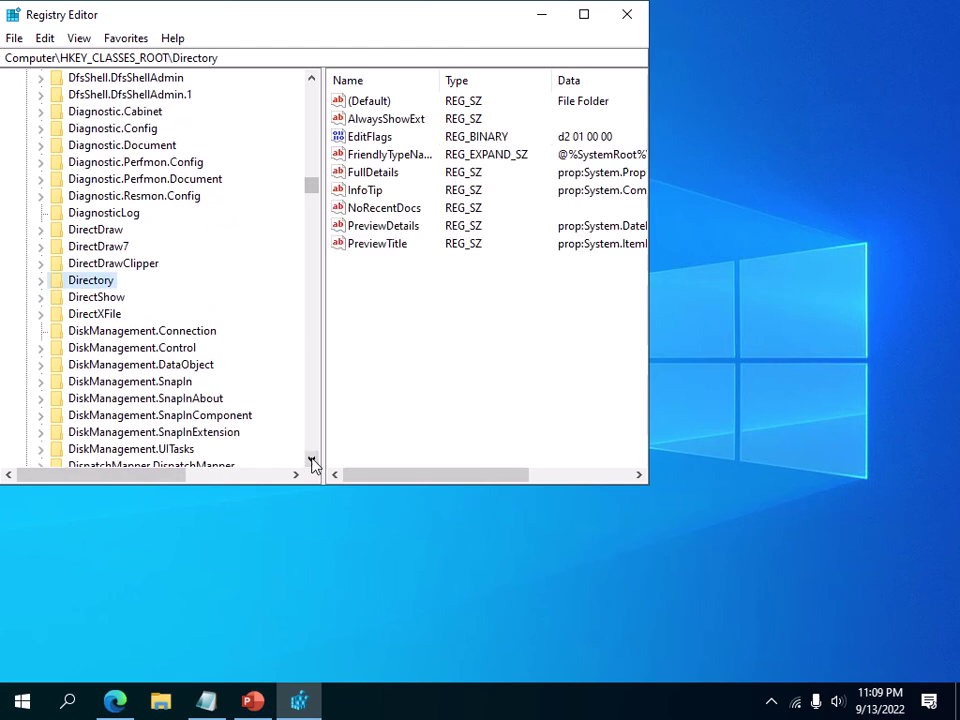
{"action": "left_click", "coordinate": [40, 281]}
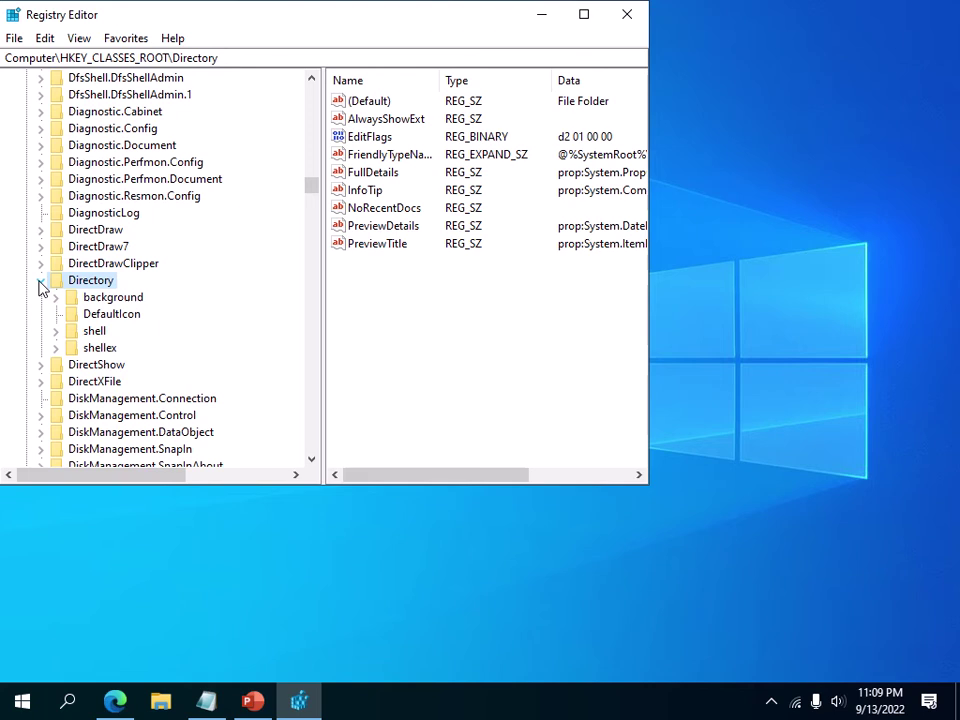
{"action": "left_click", "coordinate": [100, 348]}
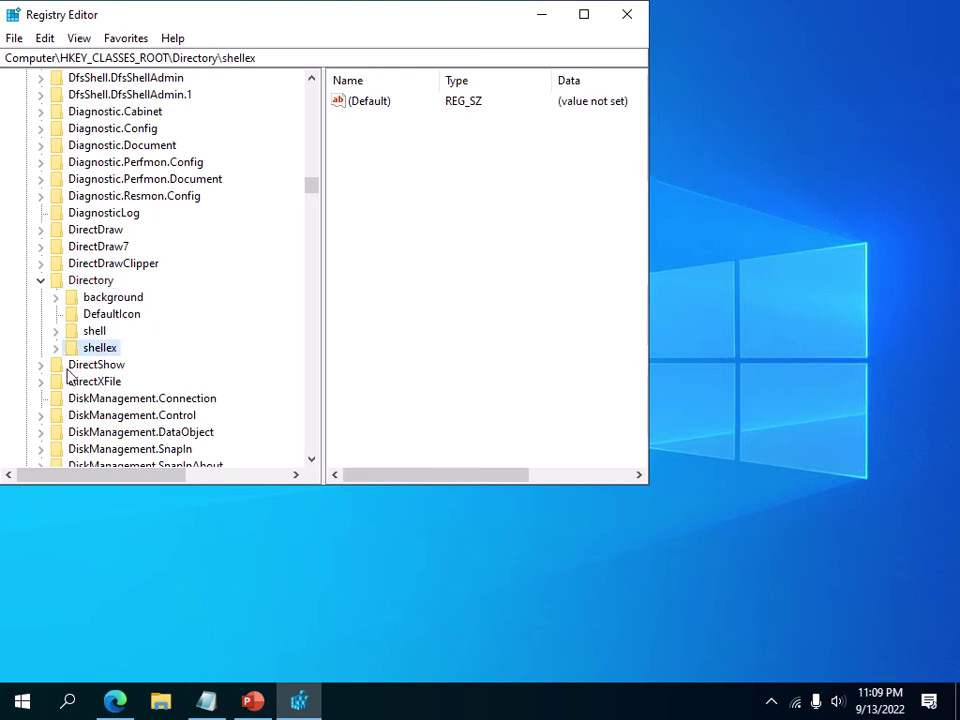
{"action": "left_click", "coordinate": [56, 349]}
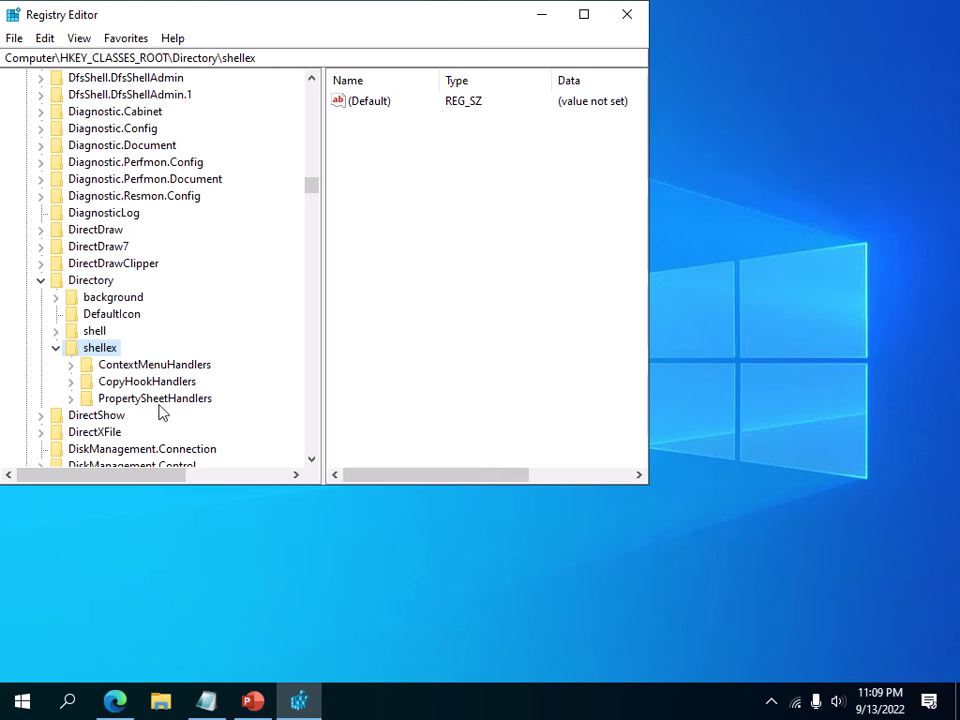
{"action": "left_click", "coordinate": [70, 398]}
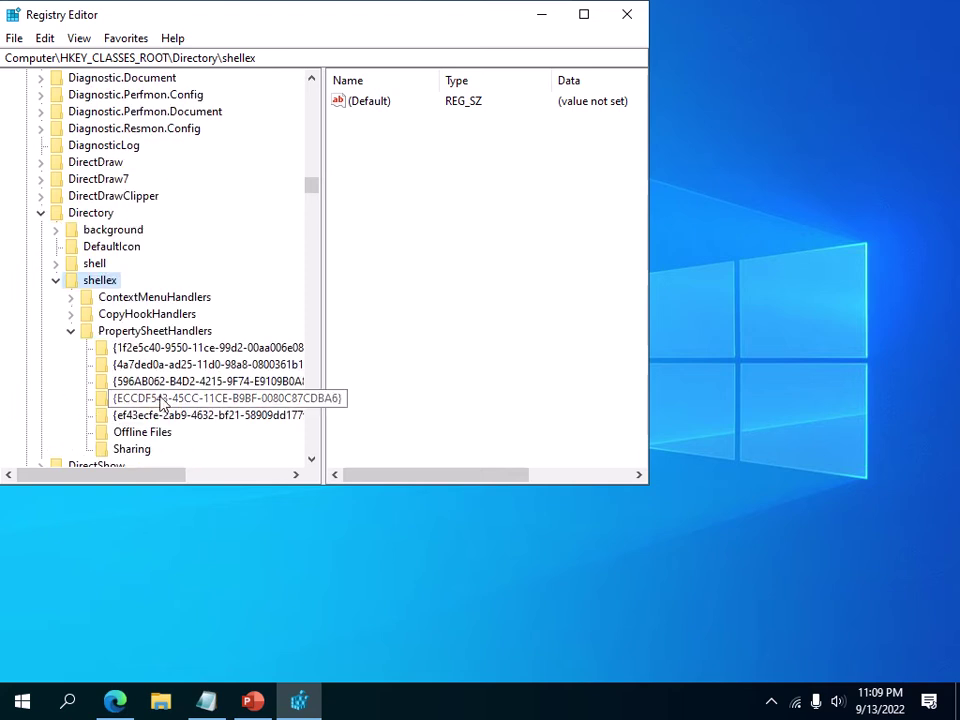
{"action": "left_click", "coordinate": [132, 450]}
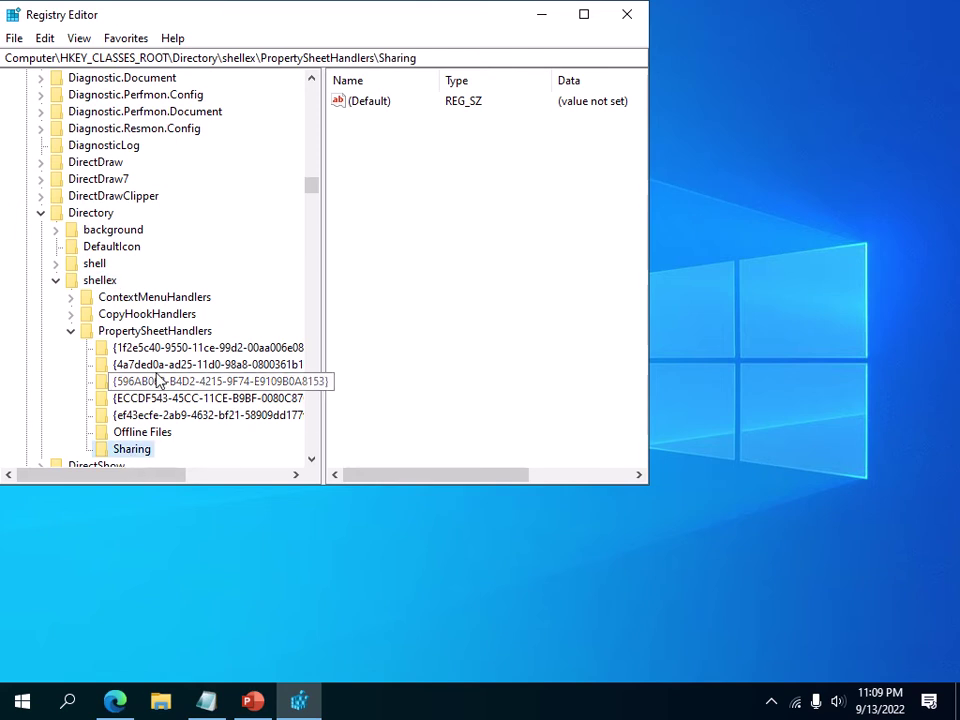
Create a new subkey under PropertySheetHandlers, keeping its default name.
{"action": "right_click", "coordinate": [137, 334]}
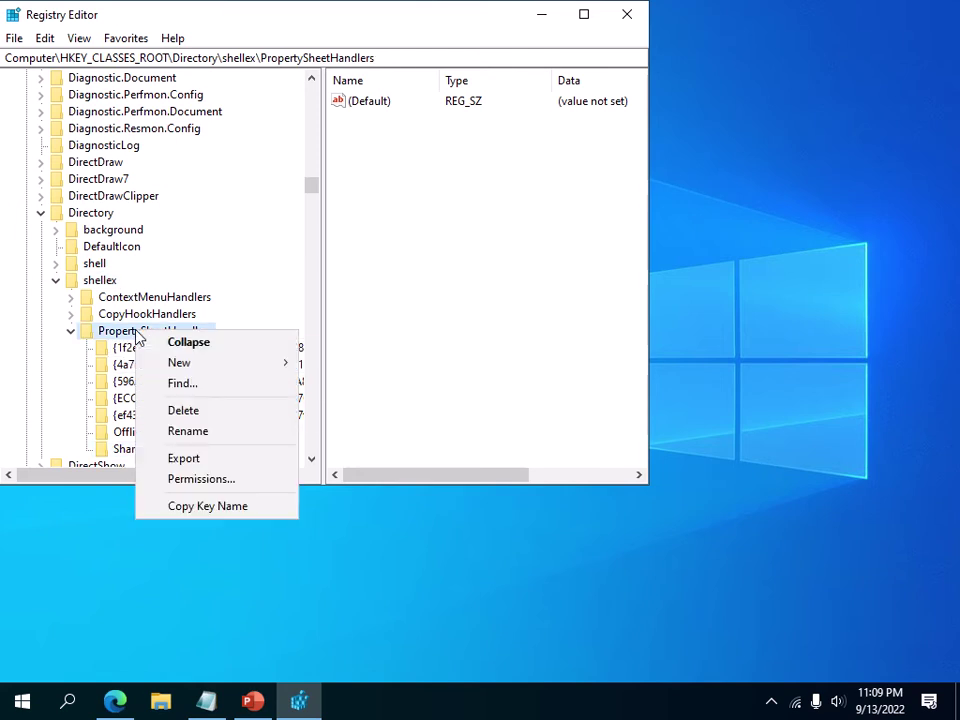
{"action": "mouse_move", "coordinate": [187, 375]}
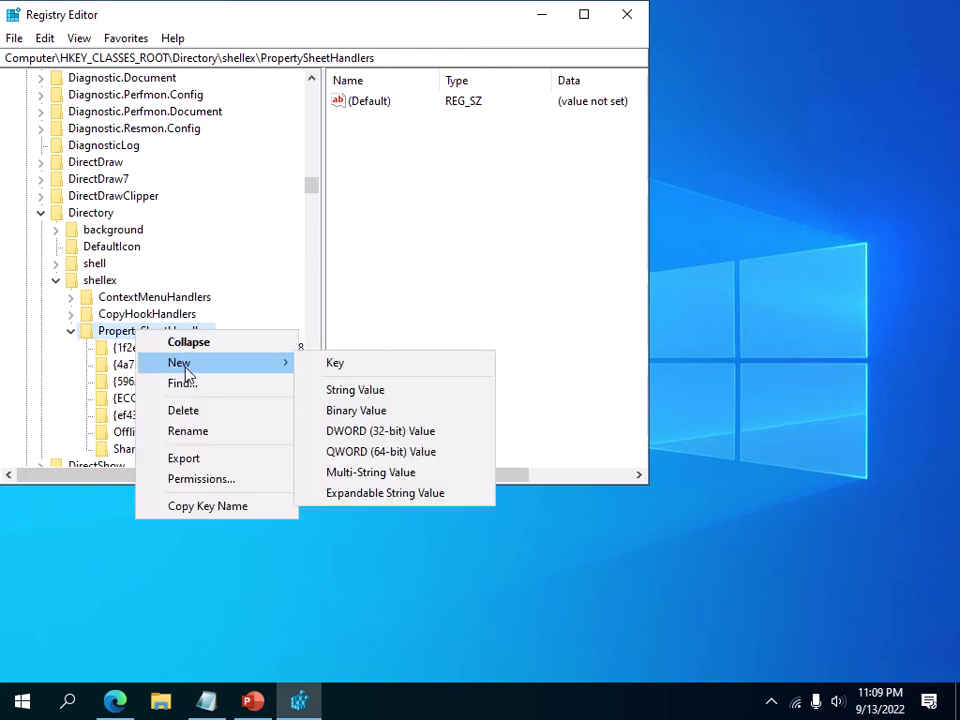
{"action": "left_click", "coordinate": [353, 373]}
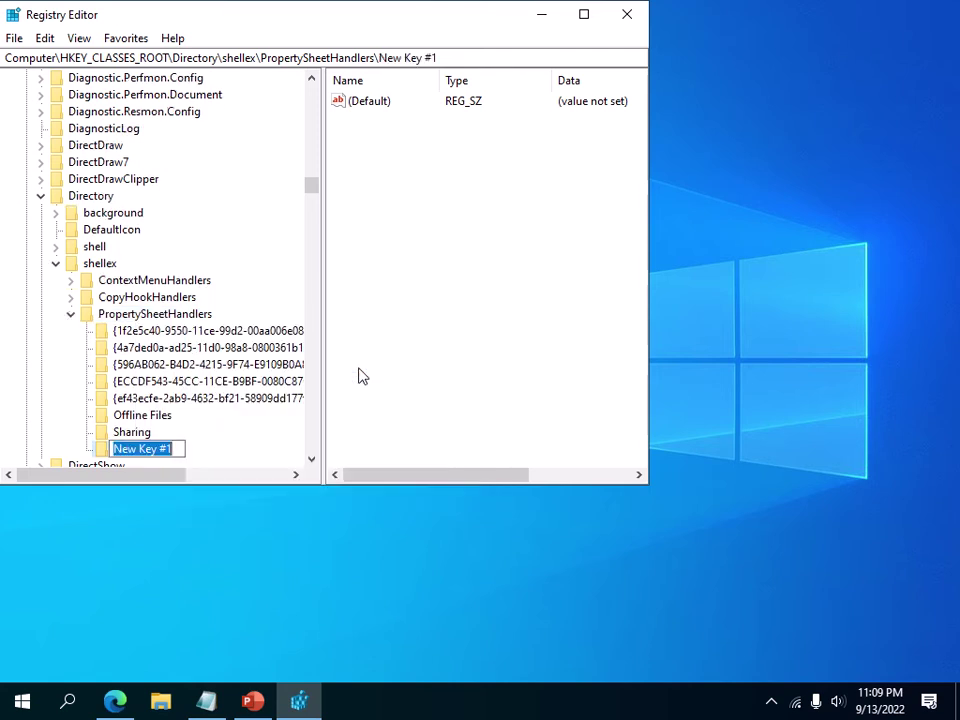
{"action": "left_click", "coordinate": [203, 442]}
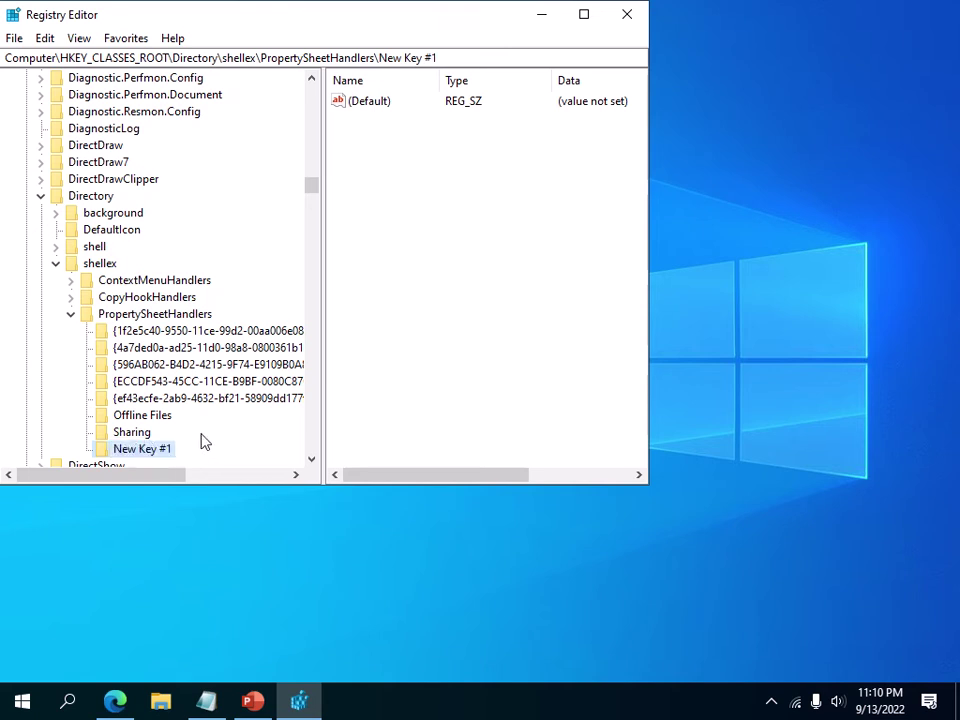
Delete the New Key #1 subkey from PropertySheetHandlers in the registry.
{"action": "right_click", "coordinate": [146, 453]}
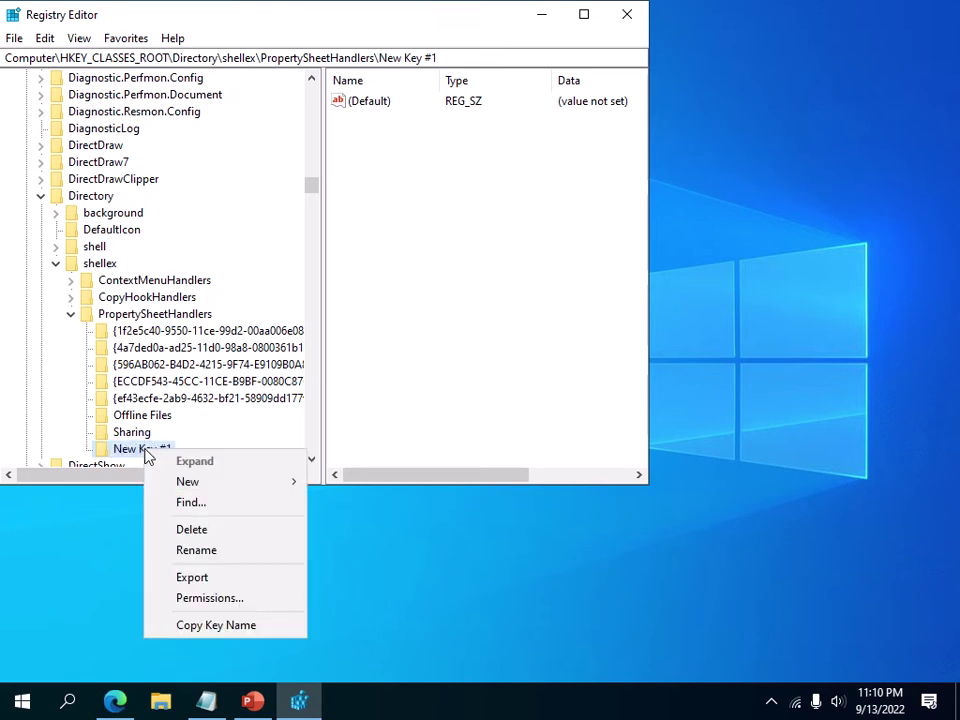
{"action": "left_click", "coordinate": [192, 530]}
{"action": "left_click", "coordinate": [580, 346]}
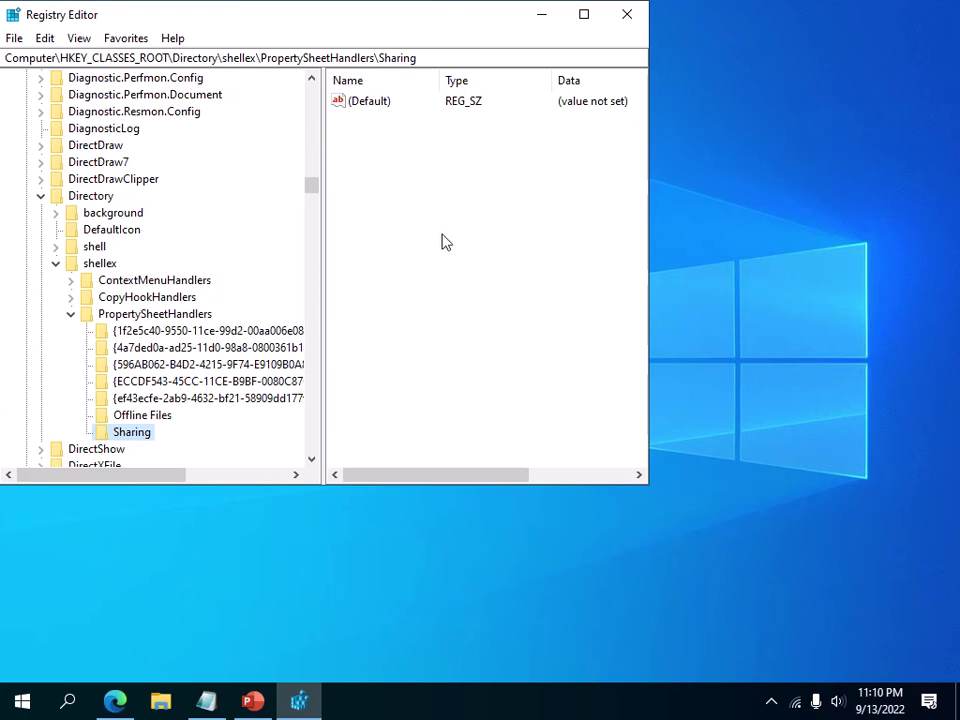
Create a new string value in the Sharing key.
{"action": "right_click", "coordinate": [391, 192]}
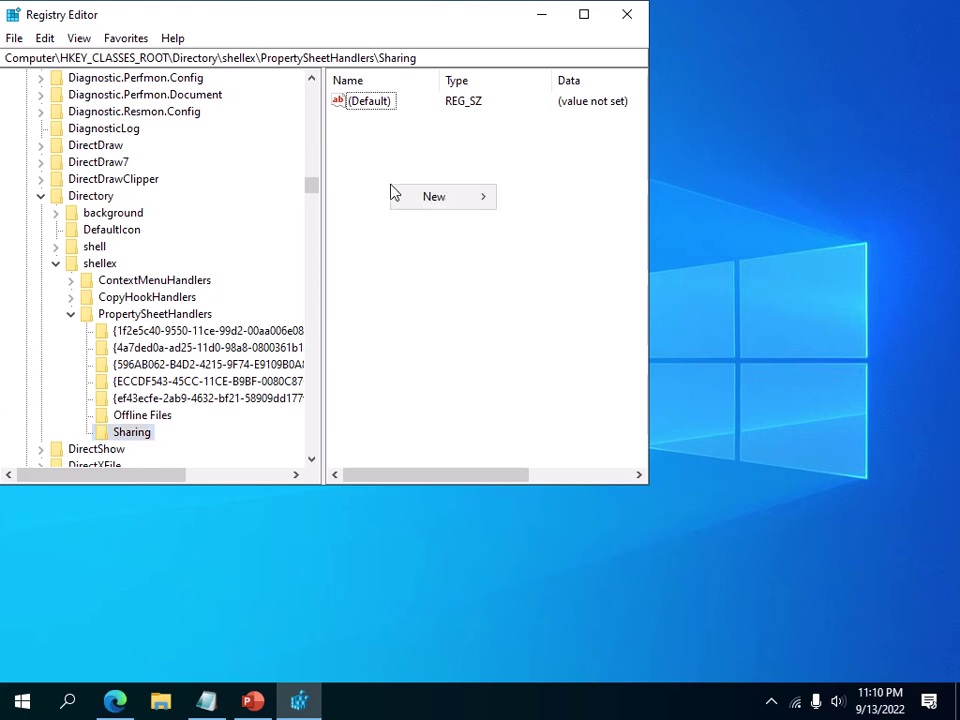
{"action": "mouse_move", "coordinate": [472, 213]}
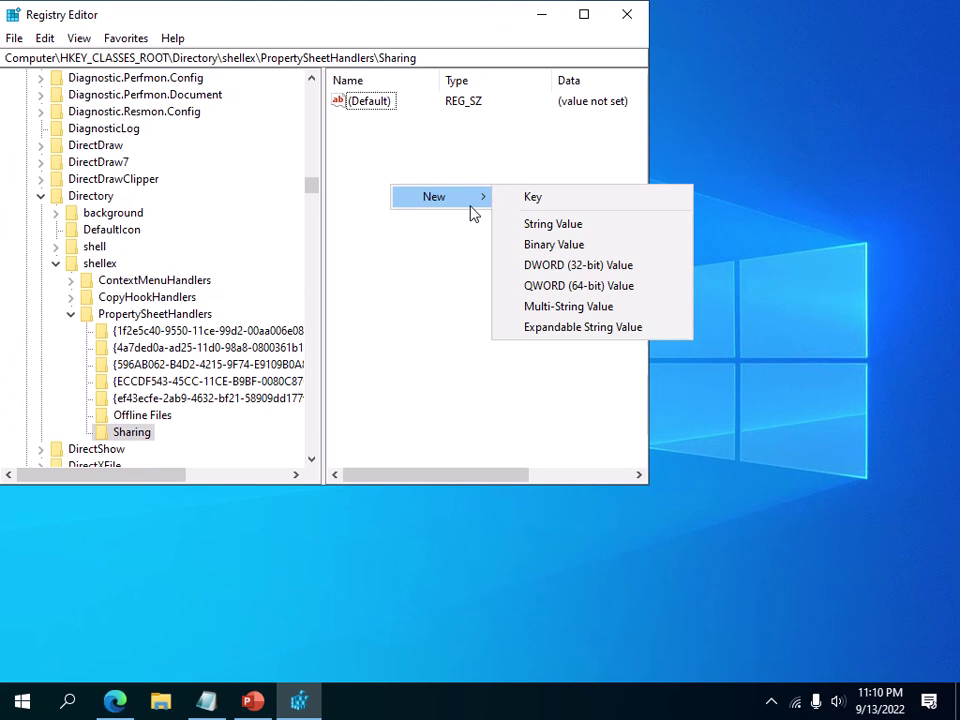
{"action": "left_click", "coordinate": [578, 226]}
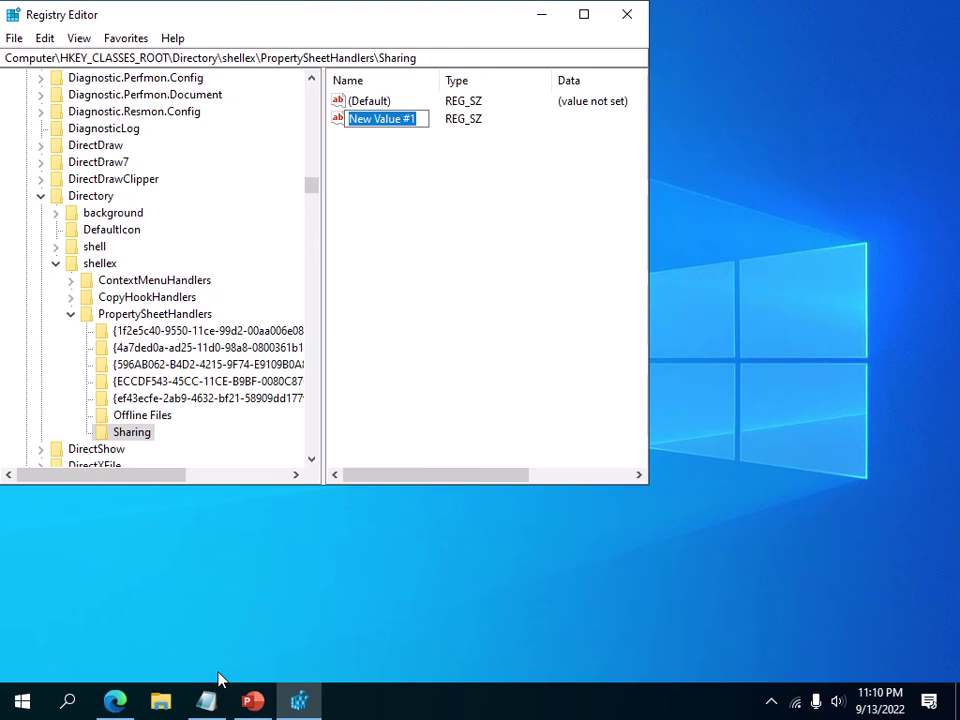
Switch to SharingTab.txt in Notepad, widen its window and examine the registry path it lists.
{"action": "left_click", "coordinate": [210, 590]}
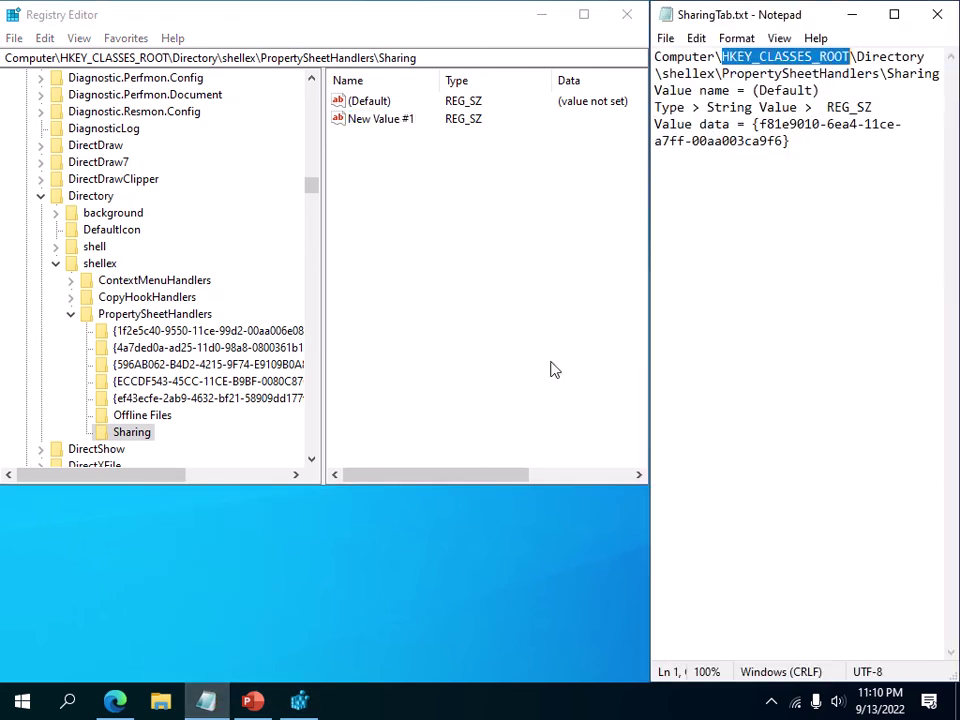
{"action": "left_click", "coordinate": [657, 217]}
{"action": "left_click_drag", "start_coordinate": [647, 214], "coordinate": [589, 215]}
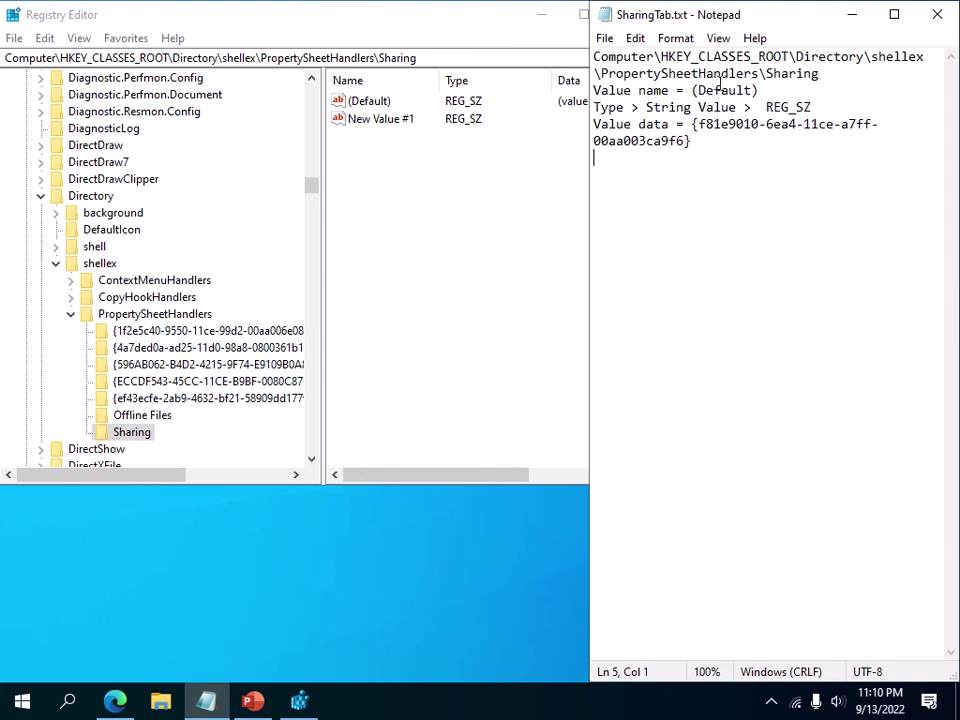
{"action": "left_click_drag", "start_coordinate": [823, 75], "coordinate": [660, 57]}
{"action": "left_click", "coordinate": [694, 174]}
Copy the value name (Default) from the SharingTab.txt notes.
{"action": "left_click_drag", "start_coordinate": [694, 90], "coordinate": [760, 90]}
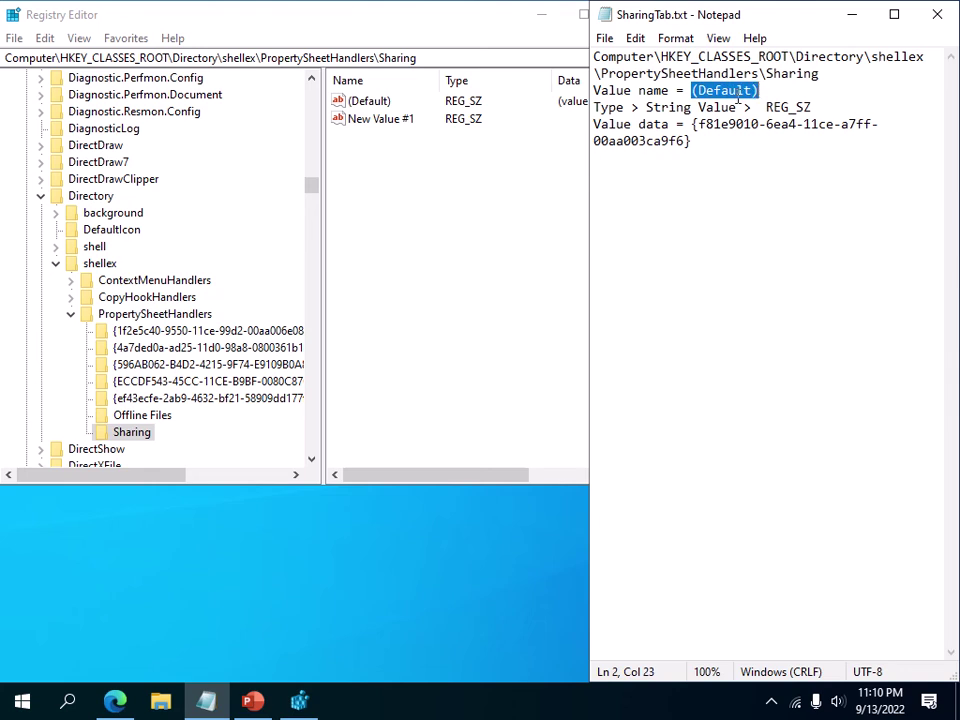
{"action": "right_click", "coordinate": [739, 95]}
{"action": "left_click", "coordinate": [790, 163]}
Switch back to Registry Editor and delete the New Value #1 entry from the Sharing key.
{"action": "left_click", "coordinate": [533, 232]}
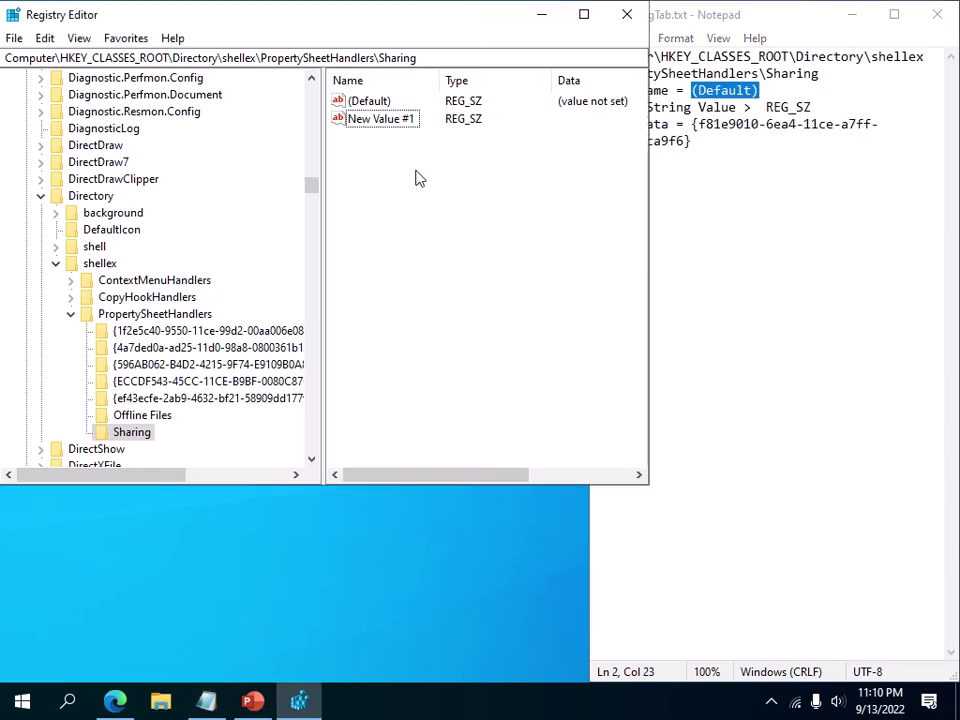
{"action": "right_click", "coordinate": [386, 122]}
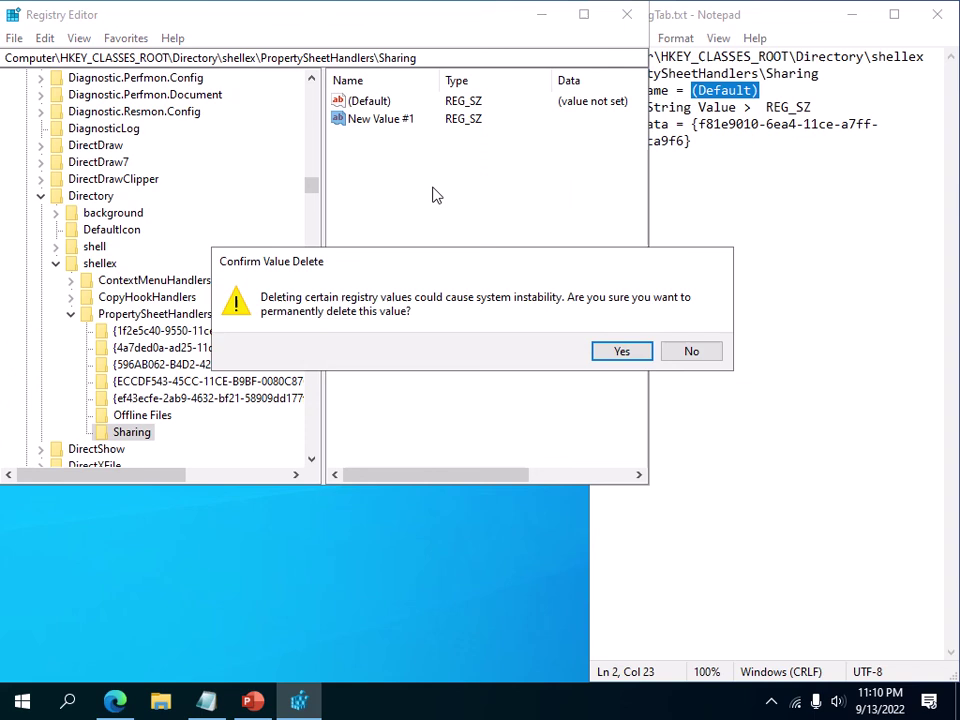
{"action": "left_click", "coordinate": [605, 350]}
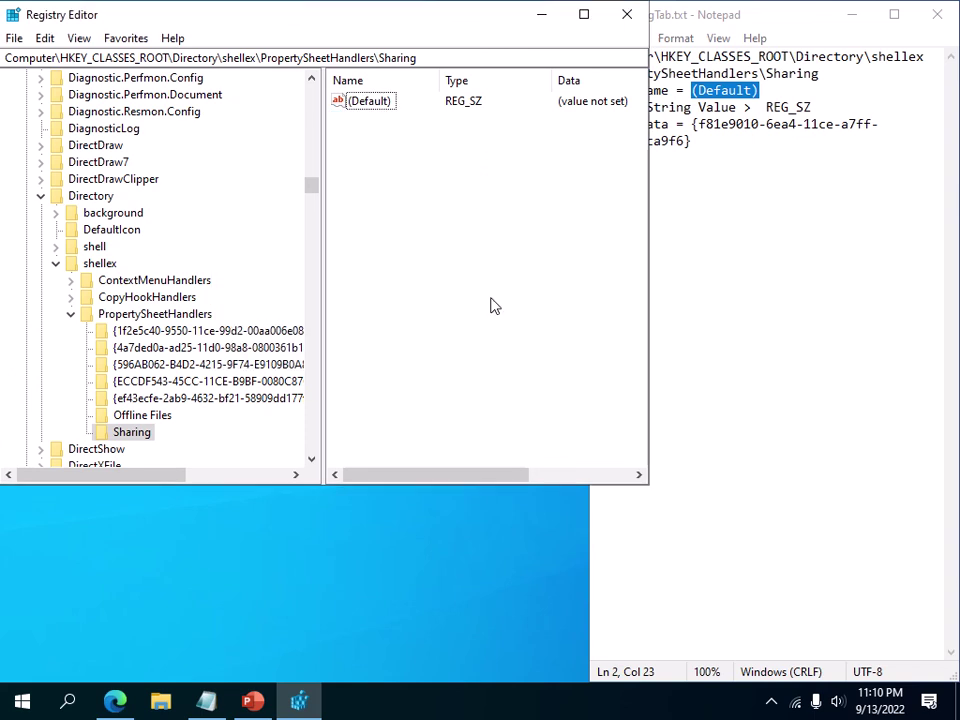
Set the Sharing key's (Default) value data to {f81e9010-6ea4-11ce-a7ff-00aa003ca9f6}, copied from SharingTab.txt in Notepad.
{"action": "right_click", "coordinate": [365, 110]}
{"action": "left_click", "coordinate": [400, 113]}
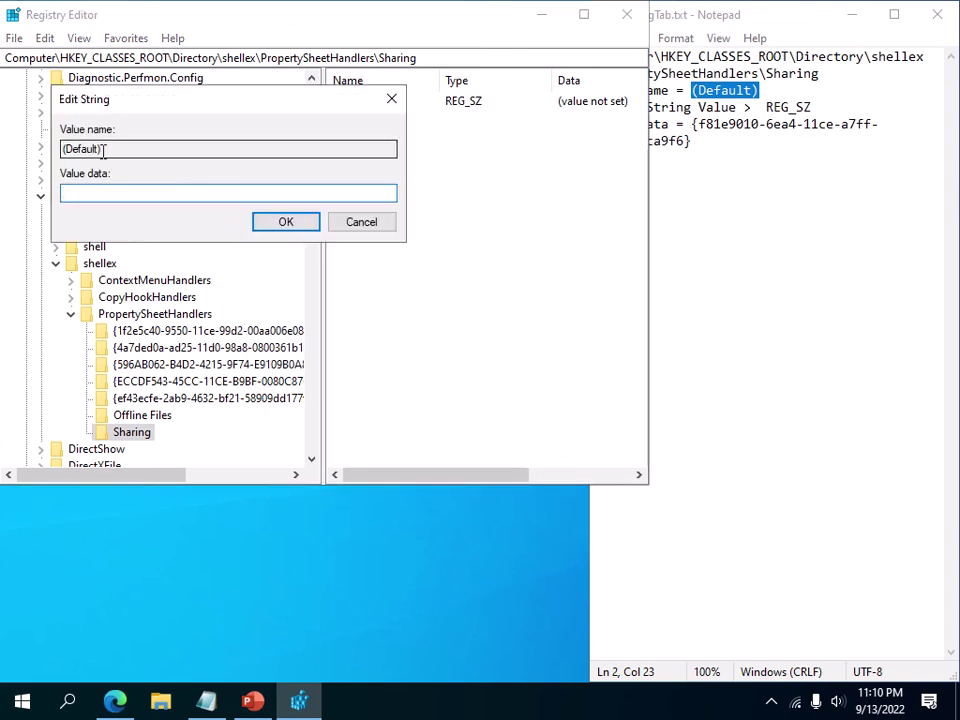
{"action": "left_click", "coordinate": [819, 178]}
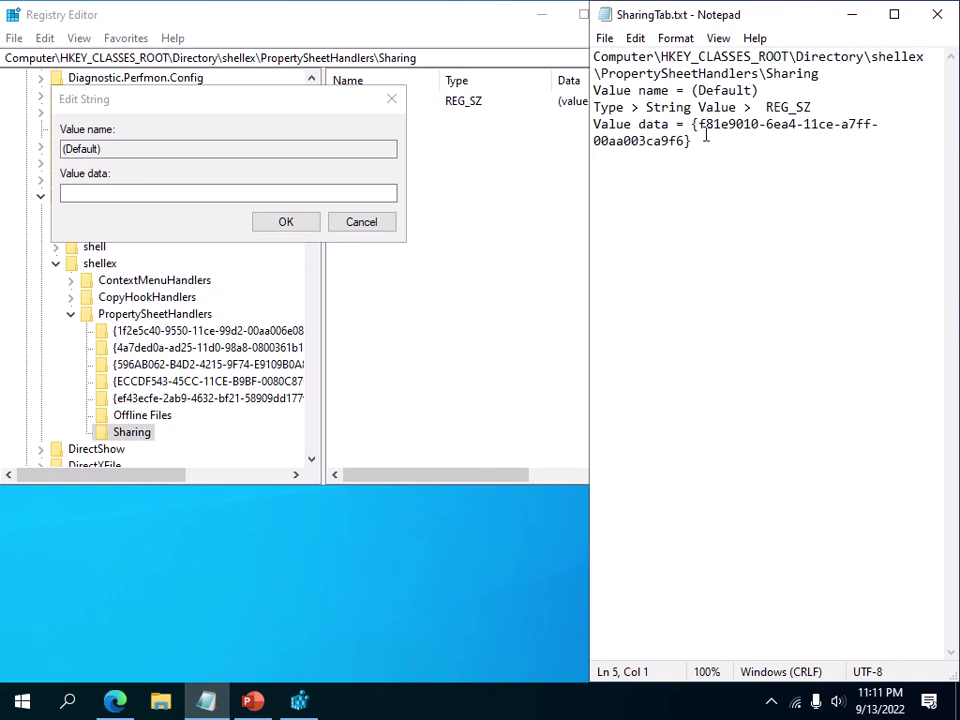
{"action": "left_click_drag", "start_coordinate": [692, 124], "coordinate": [697, 141]}
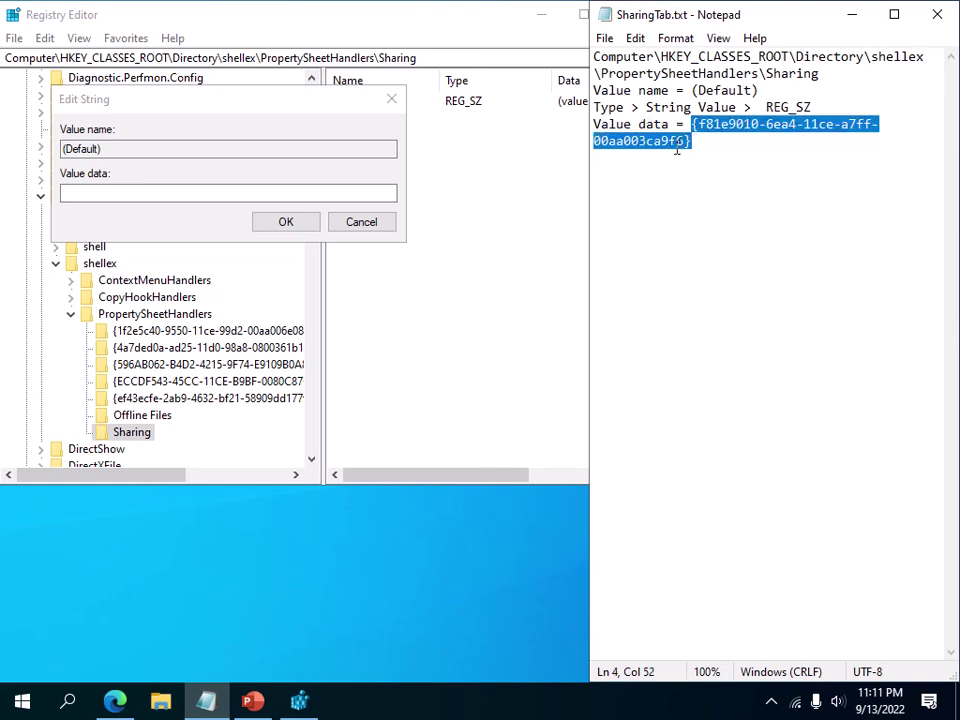
{"action": "right_click", "coordinate": [674, 141]}
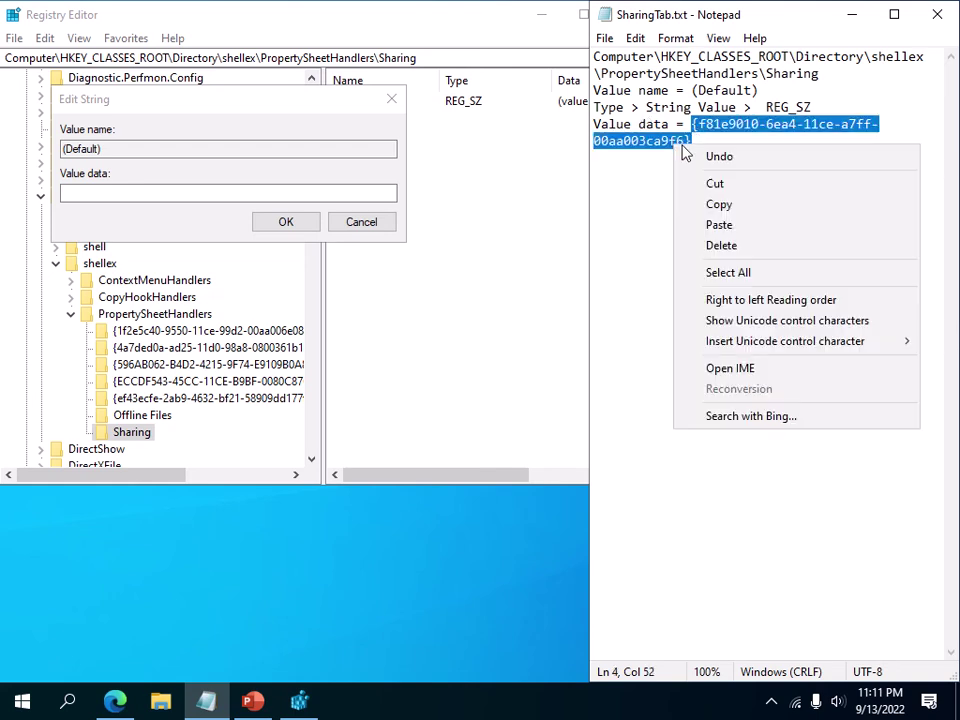
{"action": "left_click", "coordinate": [722, 205]}
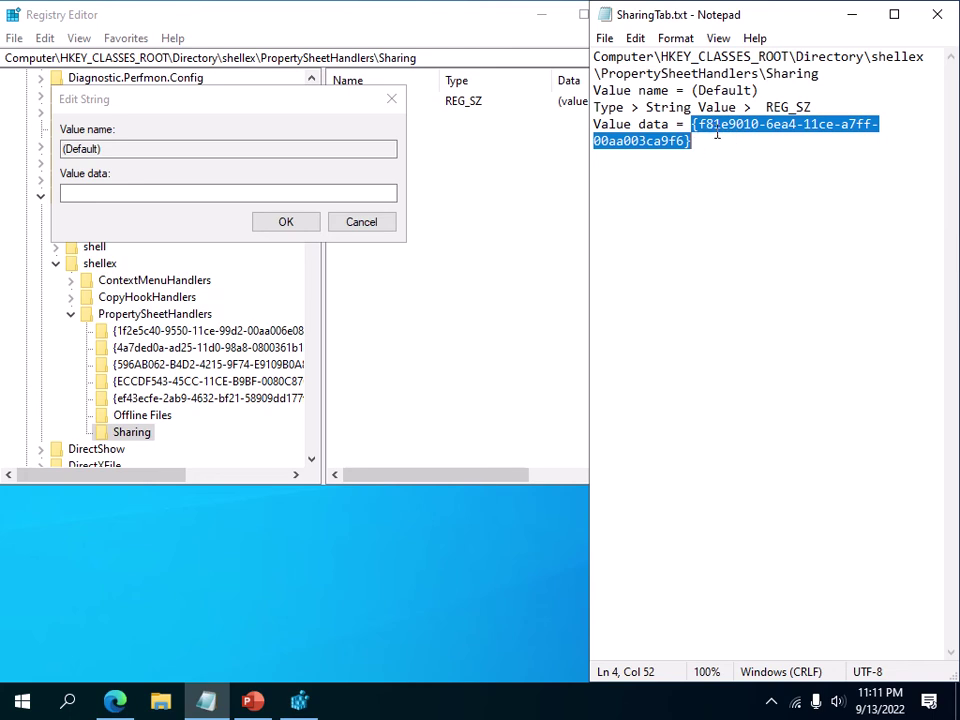
{"action": "right_click", "coordinate": [716, 125]}
{"action": "left_click", "coordinate": [774, 190]}
{"action": "left_click", "coordinate": [92, 191]}
{"action": "right_click", "coordinate": [122, 196]}
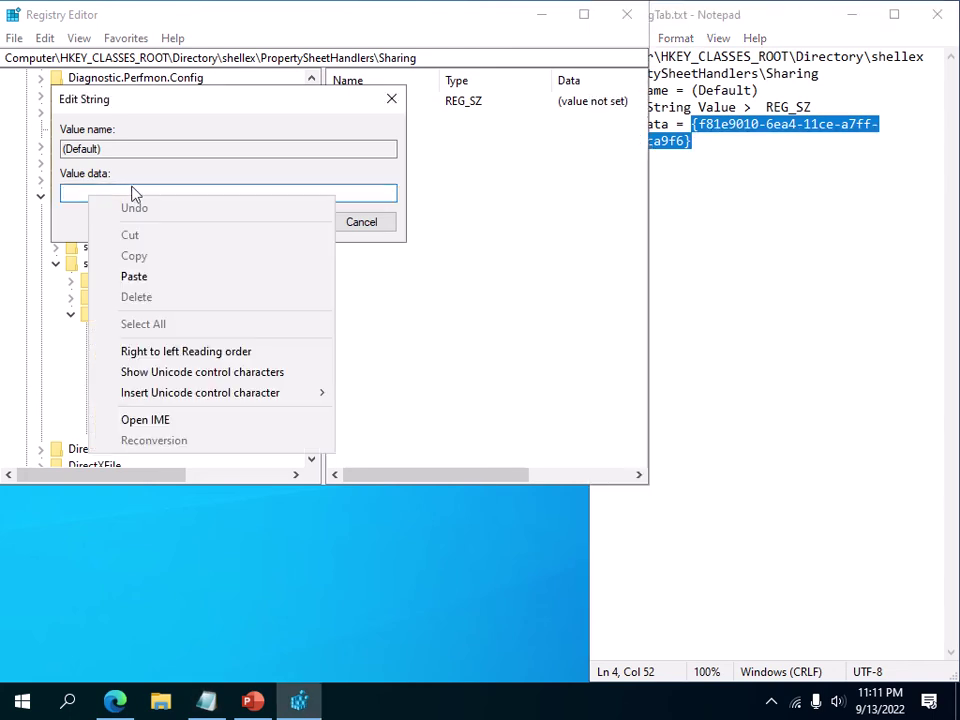
{"action": "left_click", "coordinate": [140, 277]}
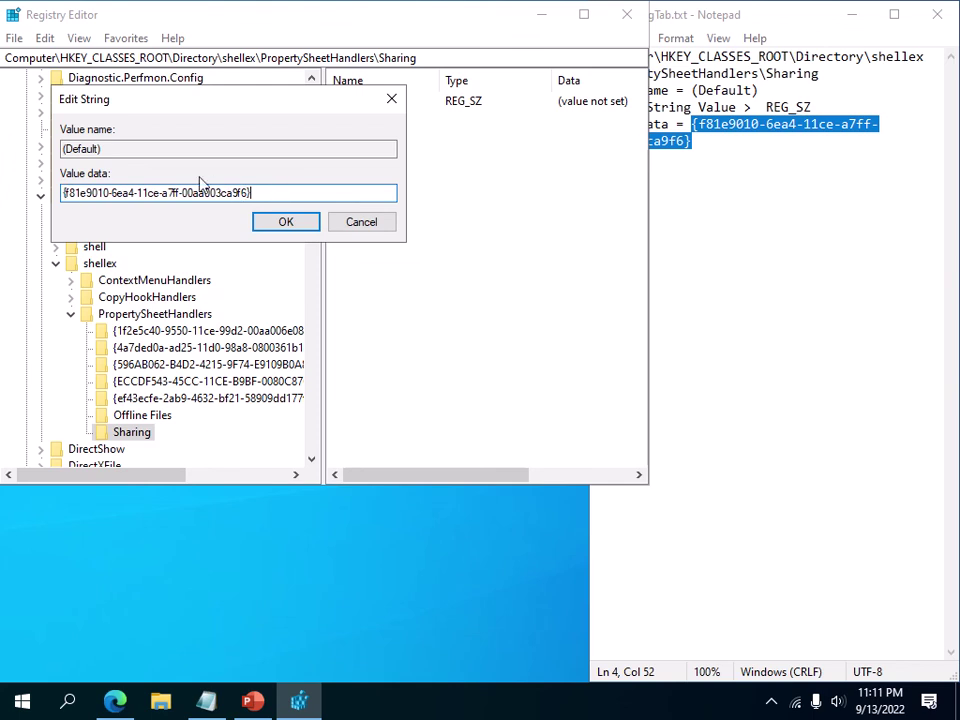
{"action": "left_click", "coordinate": [287, 232]}
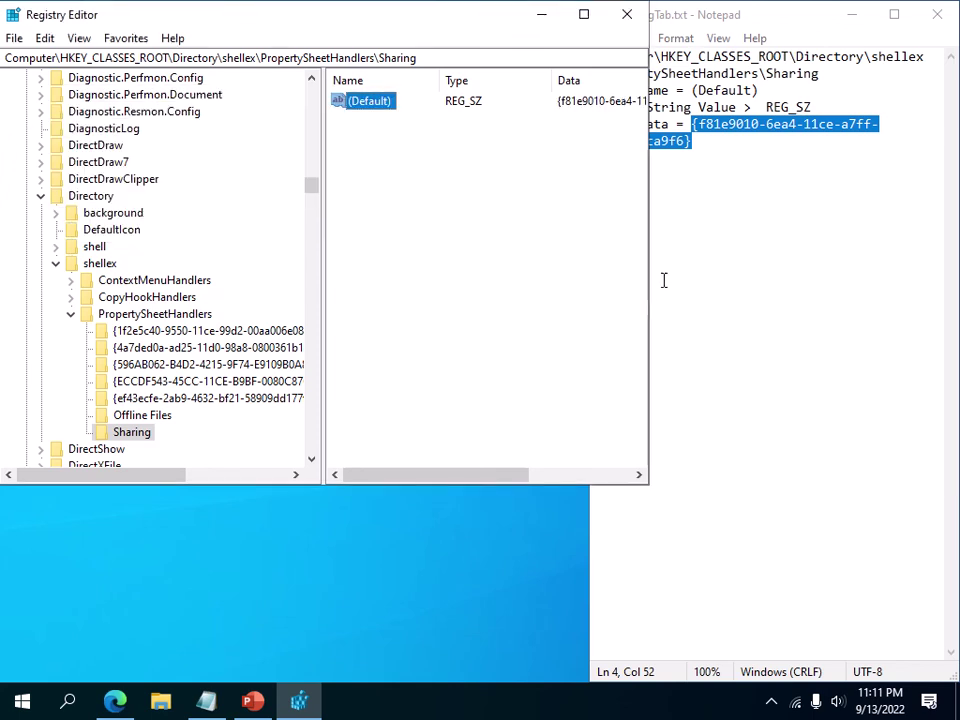
Widen the Registry Editor window and check the (Default) value's name, type and data without changing them.
{"action": "left_click_drag", "start_coordinate": [646, 274], "coordinate": [845, 287]}
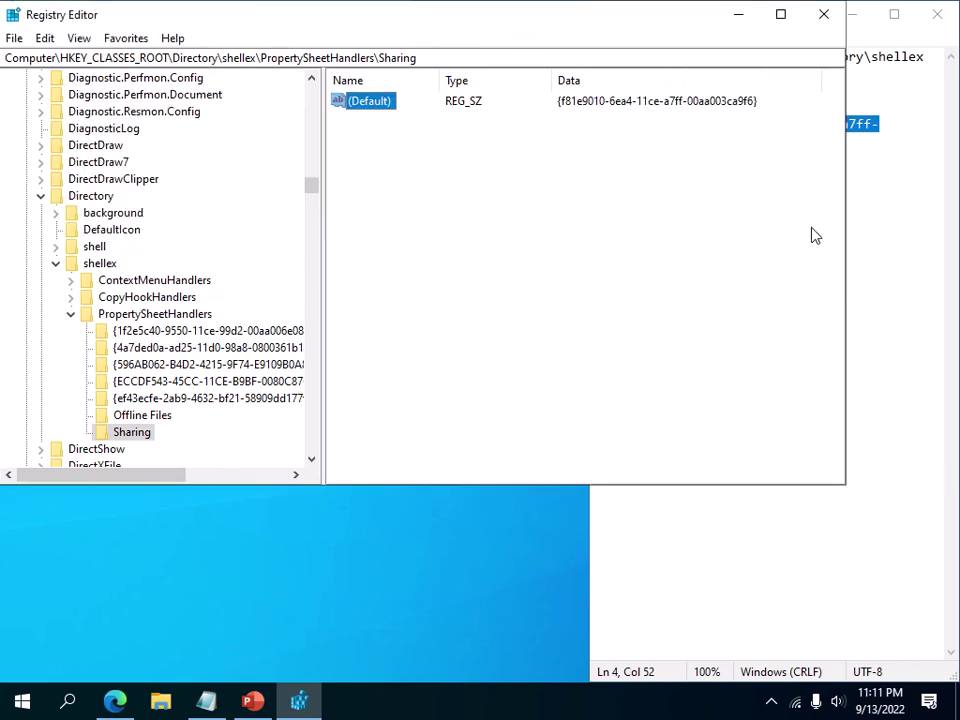
{"action": "left_click", "coordinate": [467, 120]}
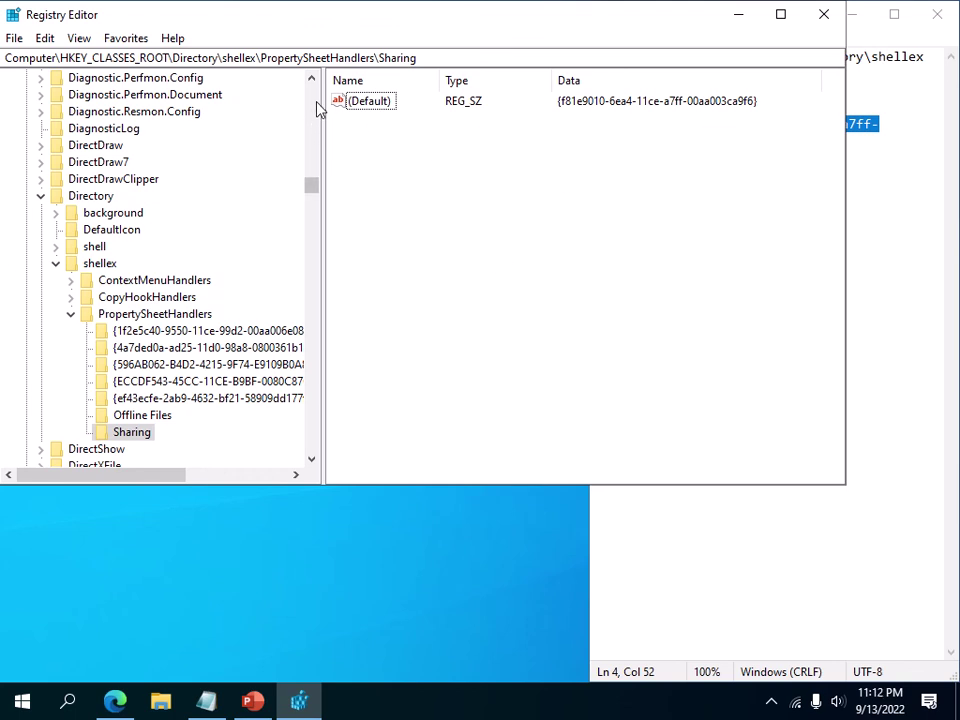
{"action": "left_click", "coordinate": [366, 104]}
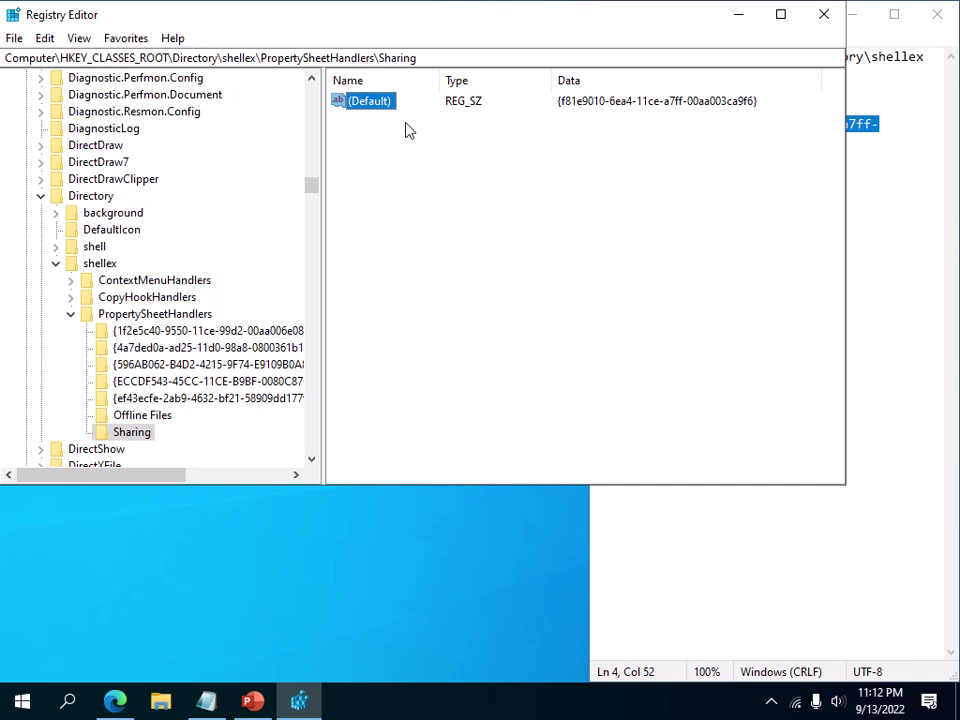
{"action": "right_click", "coordinate": [437, 152]}
{"action": "mouse_move", "coordinate": [520, 158]}
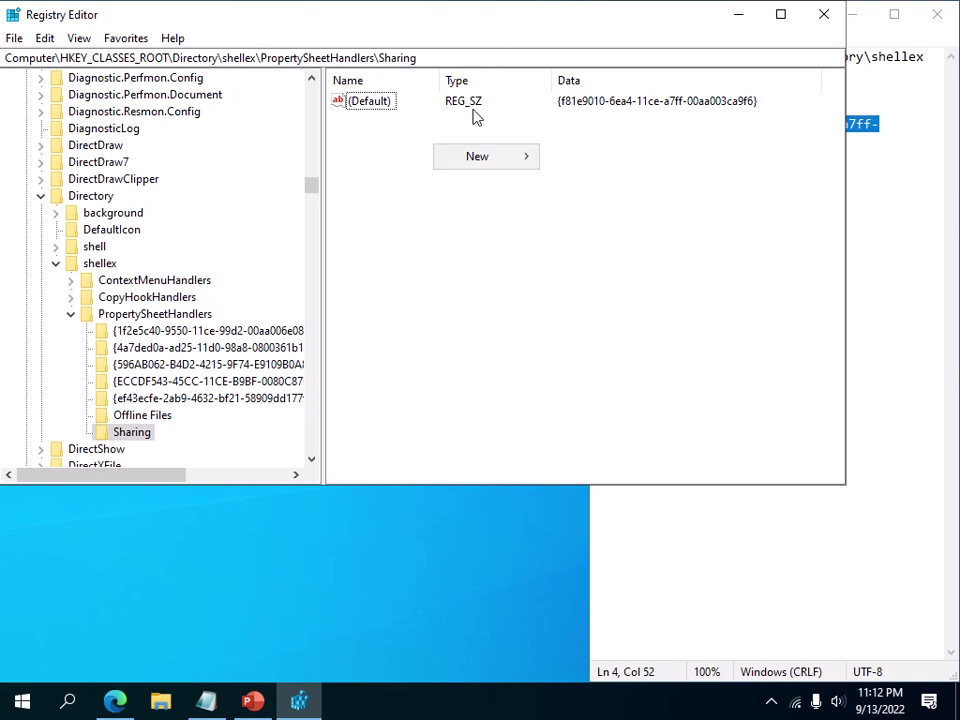
{"action": "left_click", "coordinate": [601, 112]}
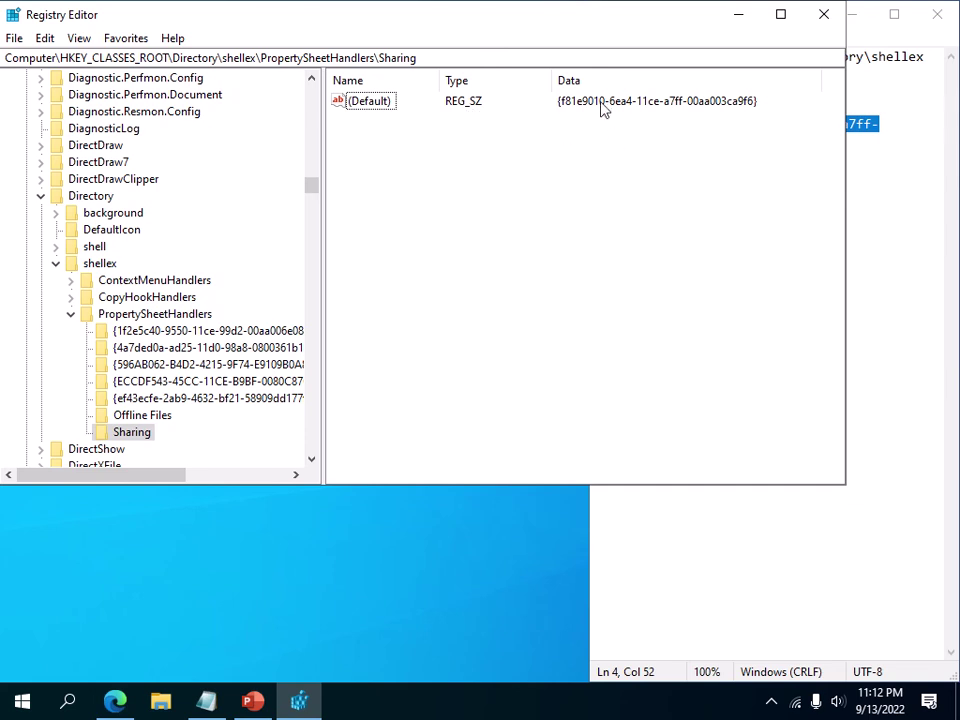
{"action": "right_click", "coordinate": [368, 104]}
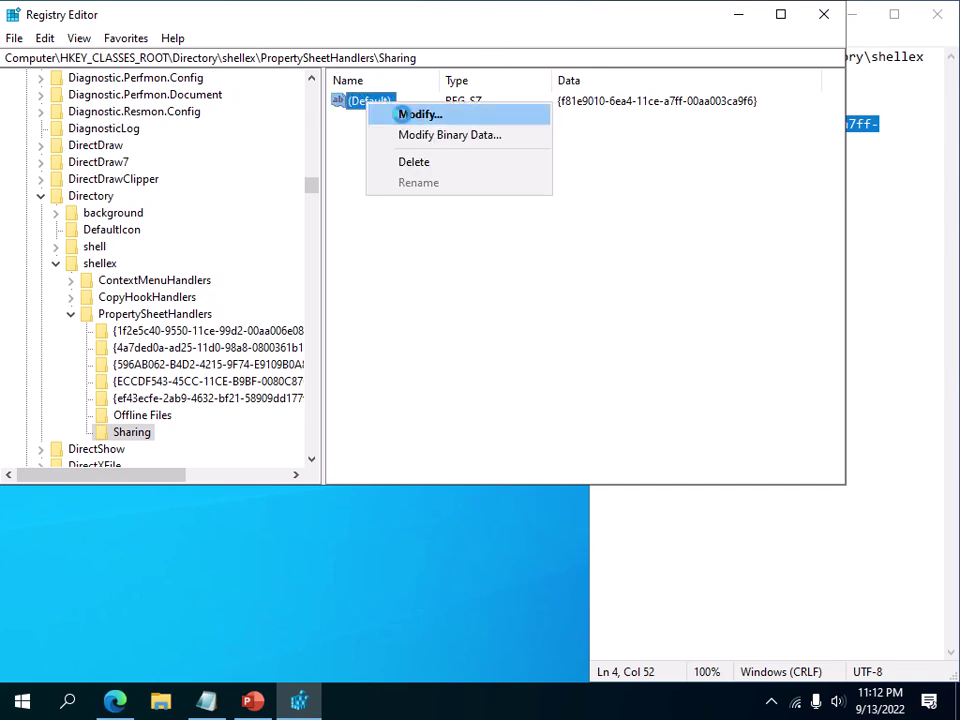
{"action": "left_click", "coordinate": [410, 115]}
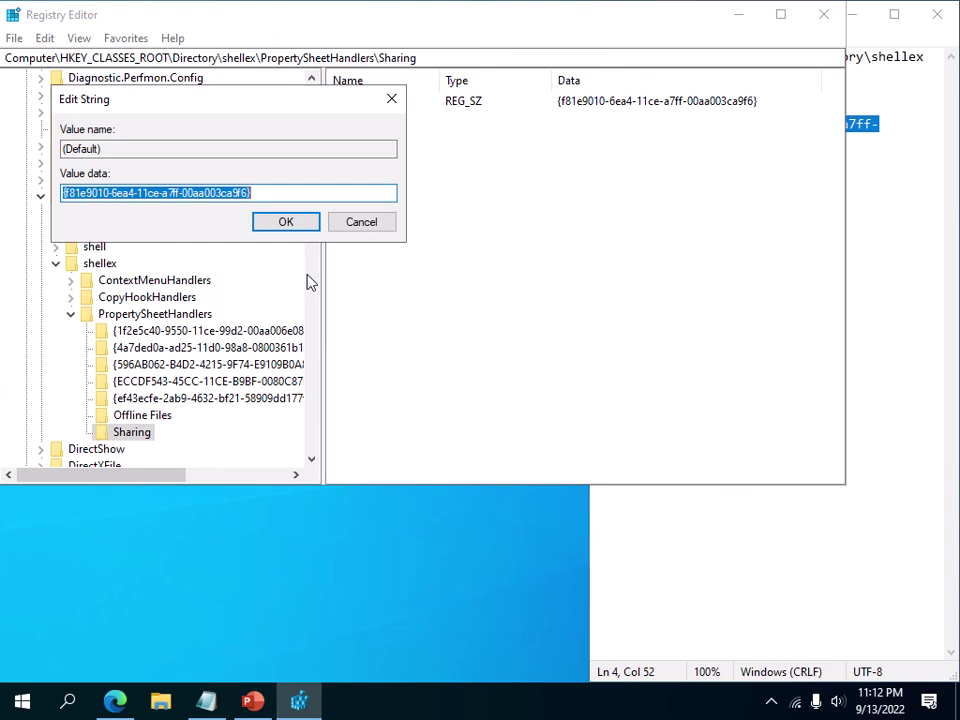
{"action": "left_click", "coordinate": [365, 227]}
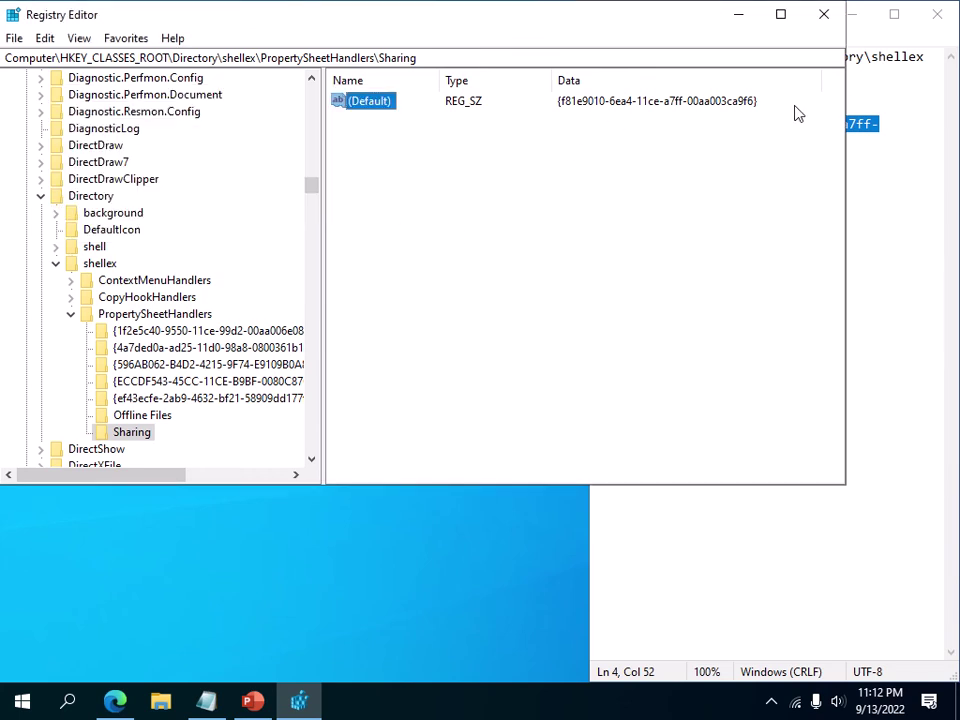
Minimize Registry Editor and examine the desktop ShareMe folder's sharing properties and network access options, without sharing it.
{"action": "left_click", "coordinate": [740, 20]}
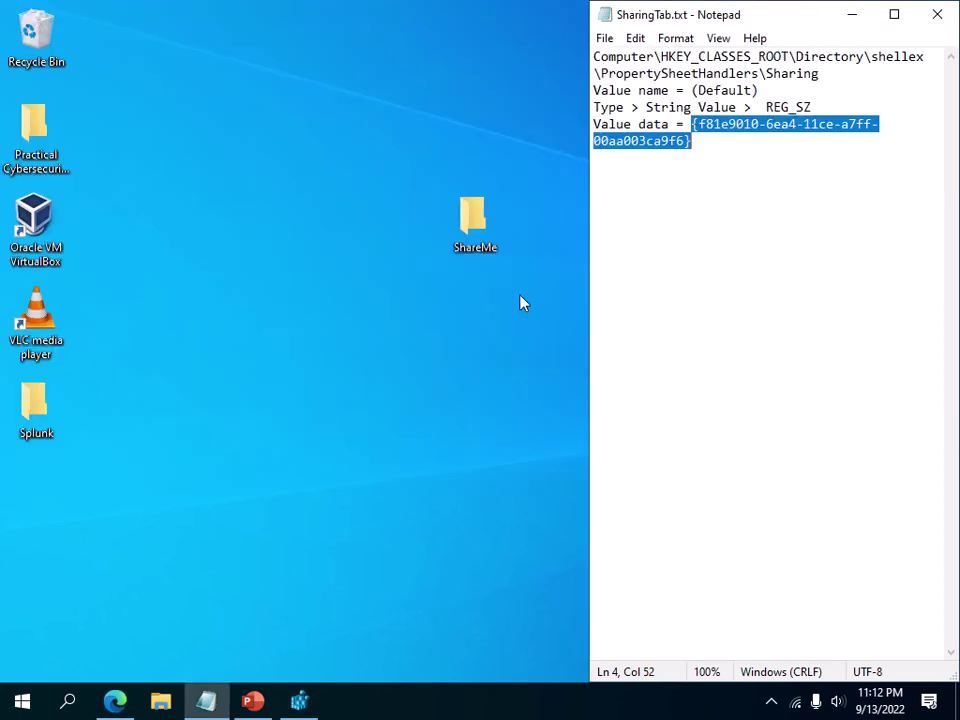
{"action": "right_click", "coordinate": [477, 246]}
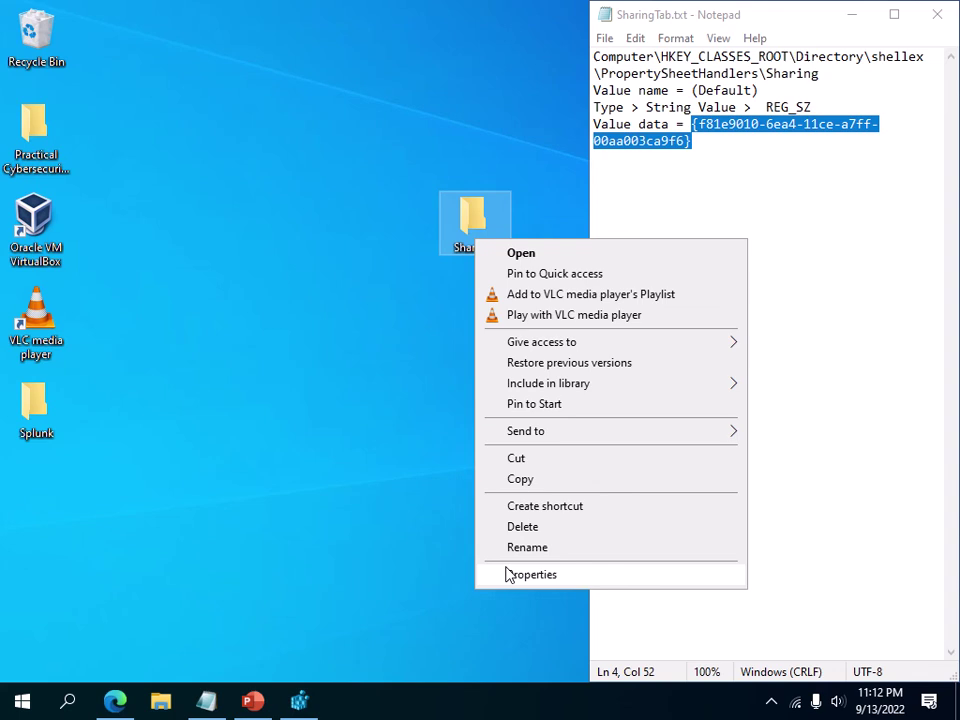
{"action": "left_click", "coordinate": [541, 582]}
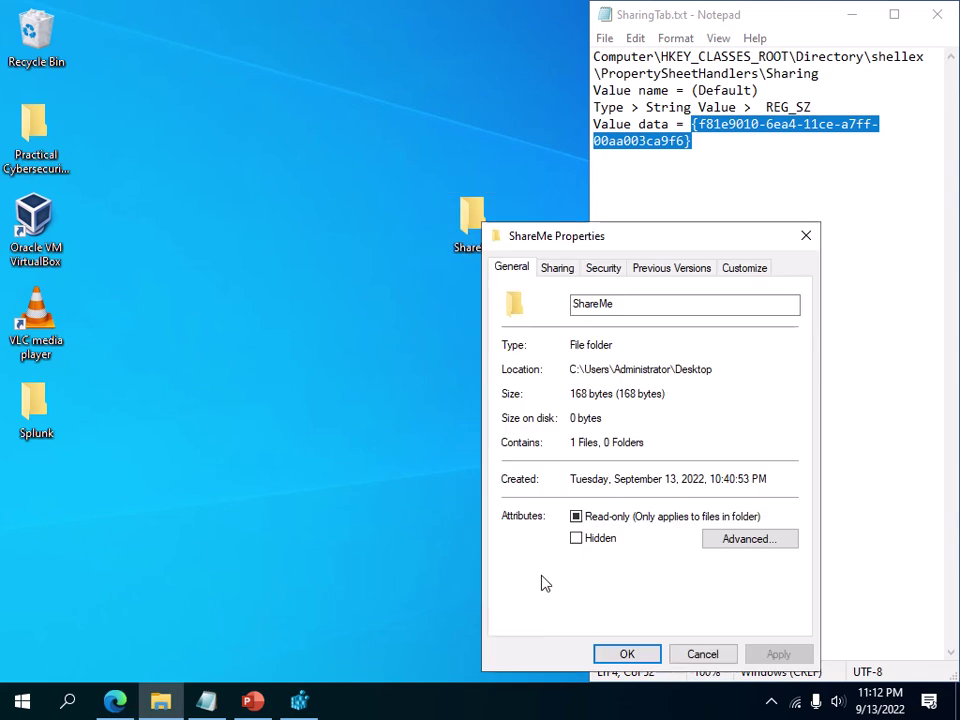
{"action": "left_click", "coordinate": [562, 270]}
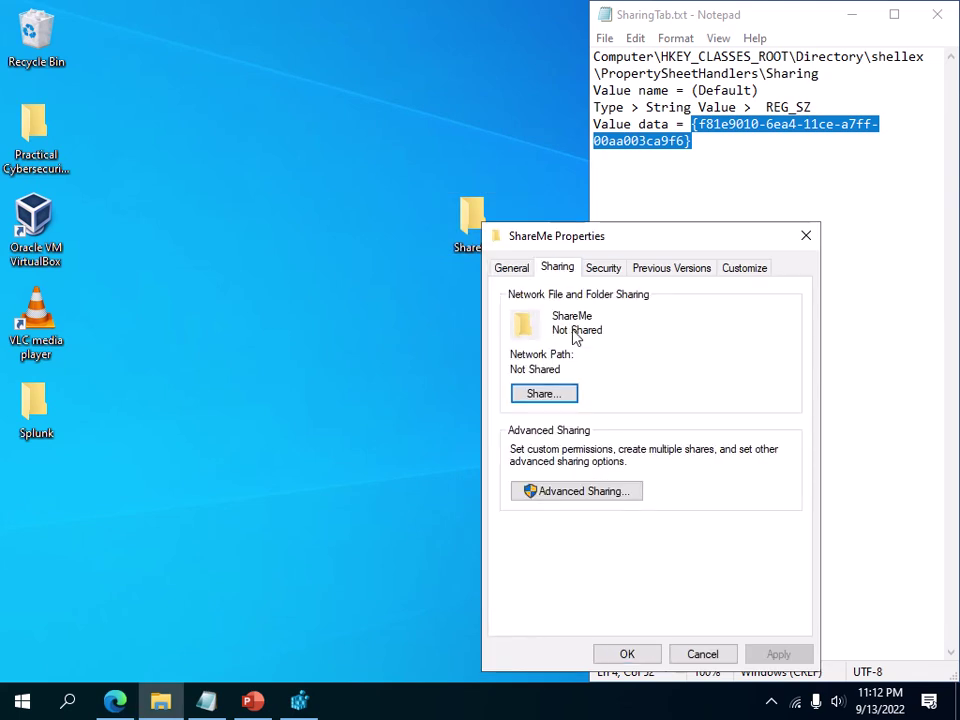
{"action": "left_click", "coordinate": [563, 397]}
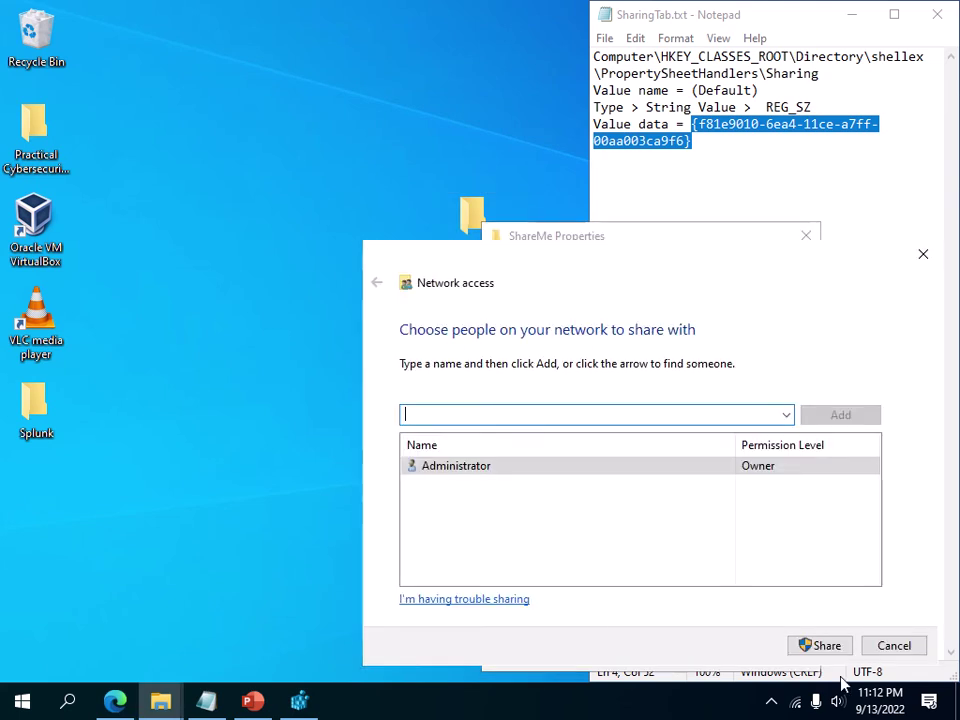
{"action": "left_click", "coordinate": [893, 646]}
{"action": "left_click", "coordinate": [626, 654]}
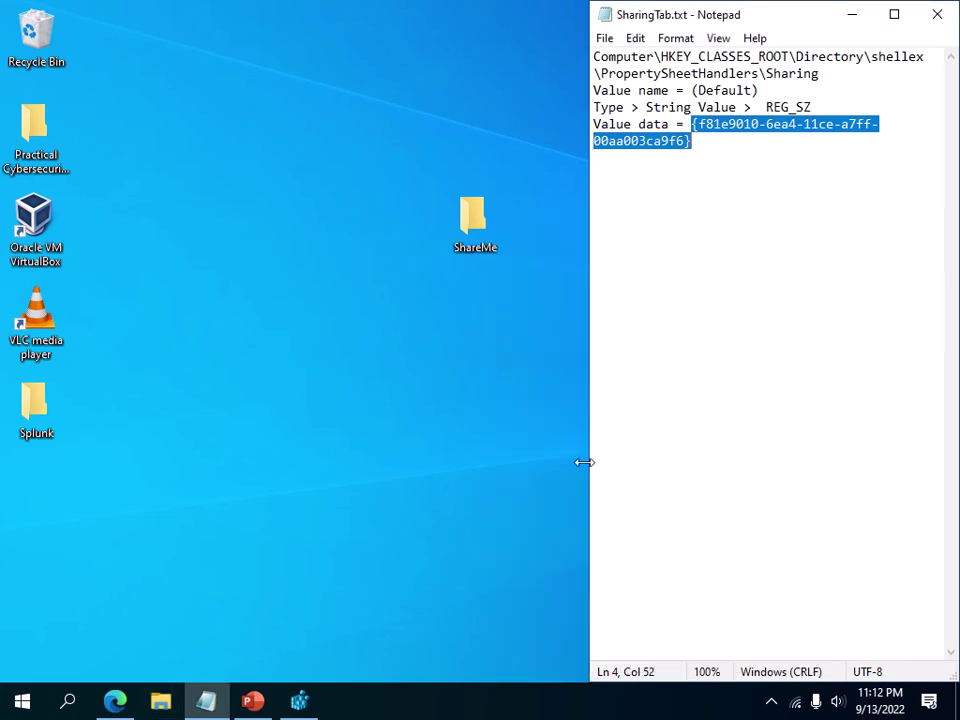
Clear the text selection in SharingTab.txt and widen the Notepad window to fit the value data on one line.
{"action": "left_click", "coordinate": [698, 213]}
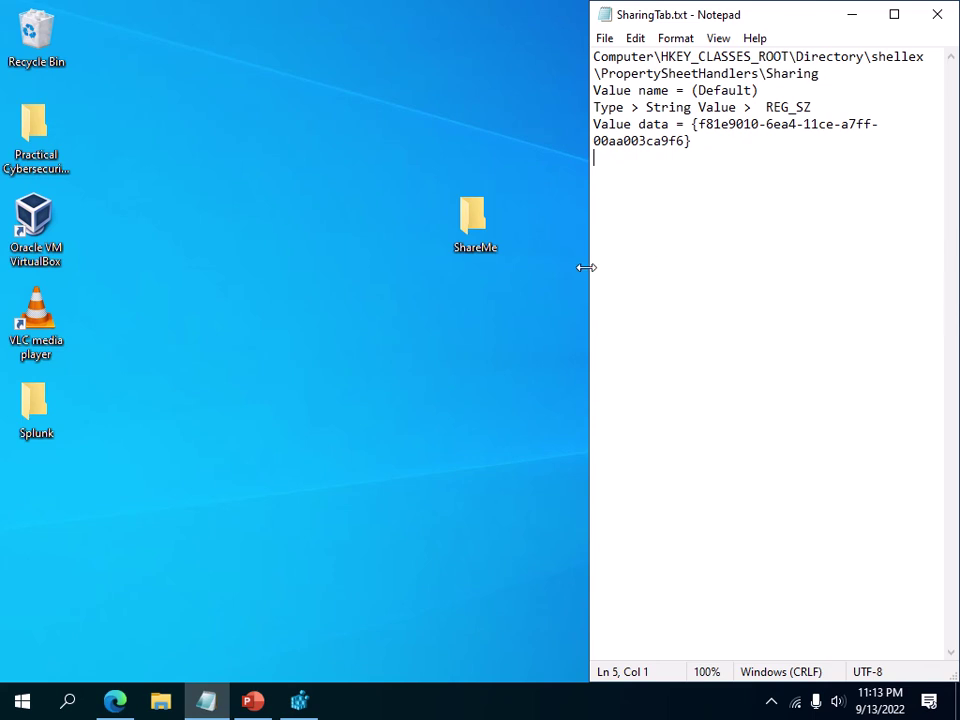
{"action": "left_click_drag", "start_coordinate": [586, 267], "coordinate": [544, 281]}
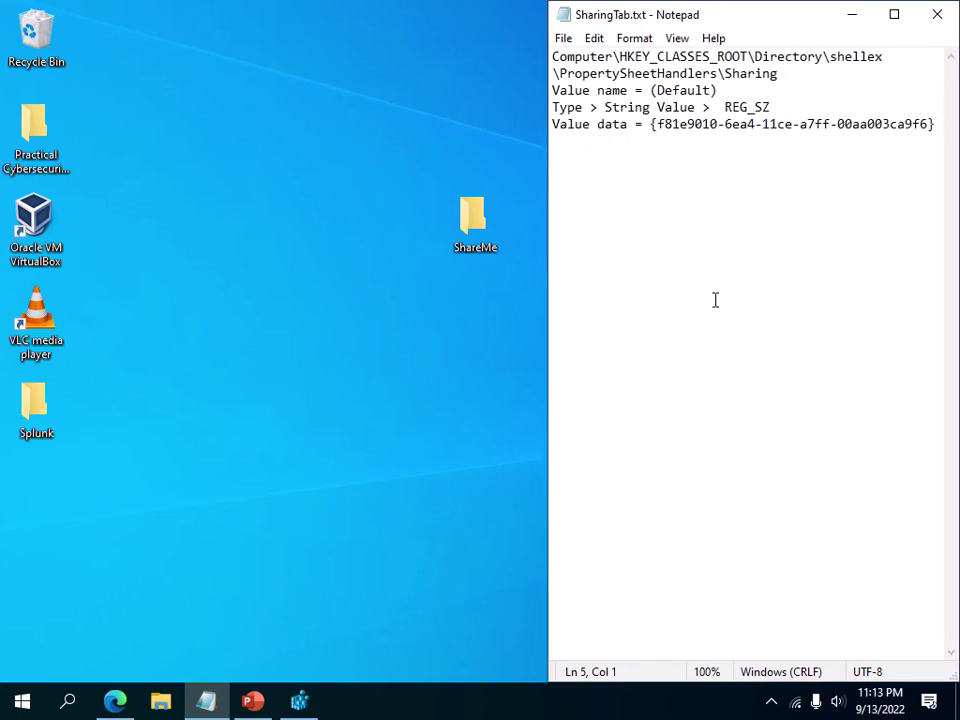